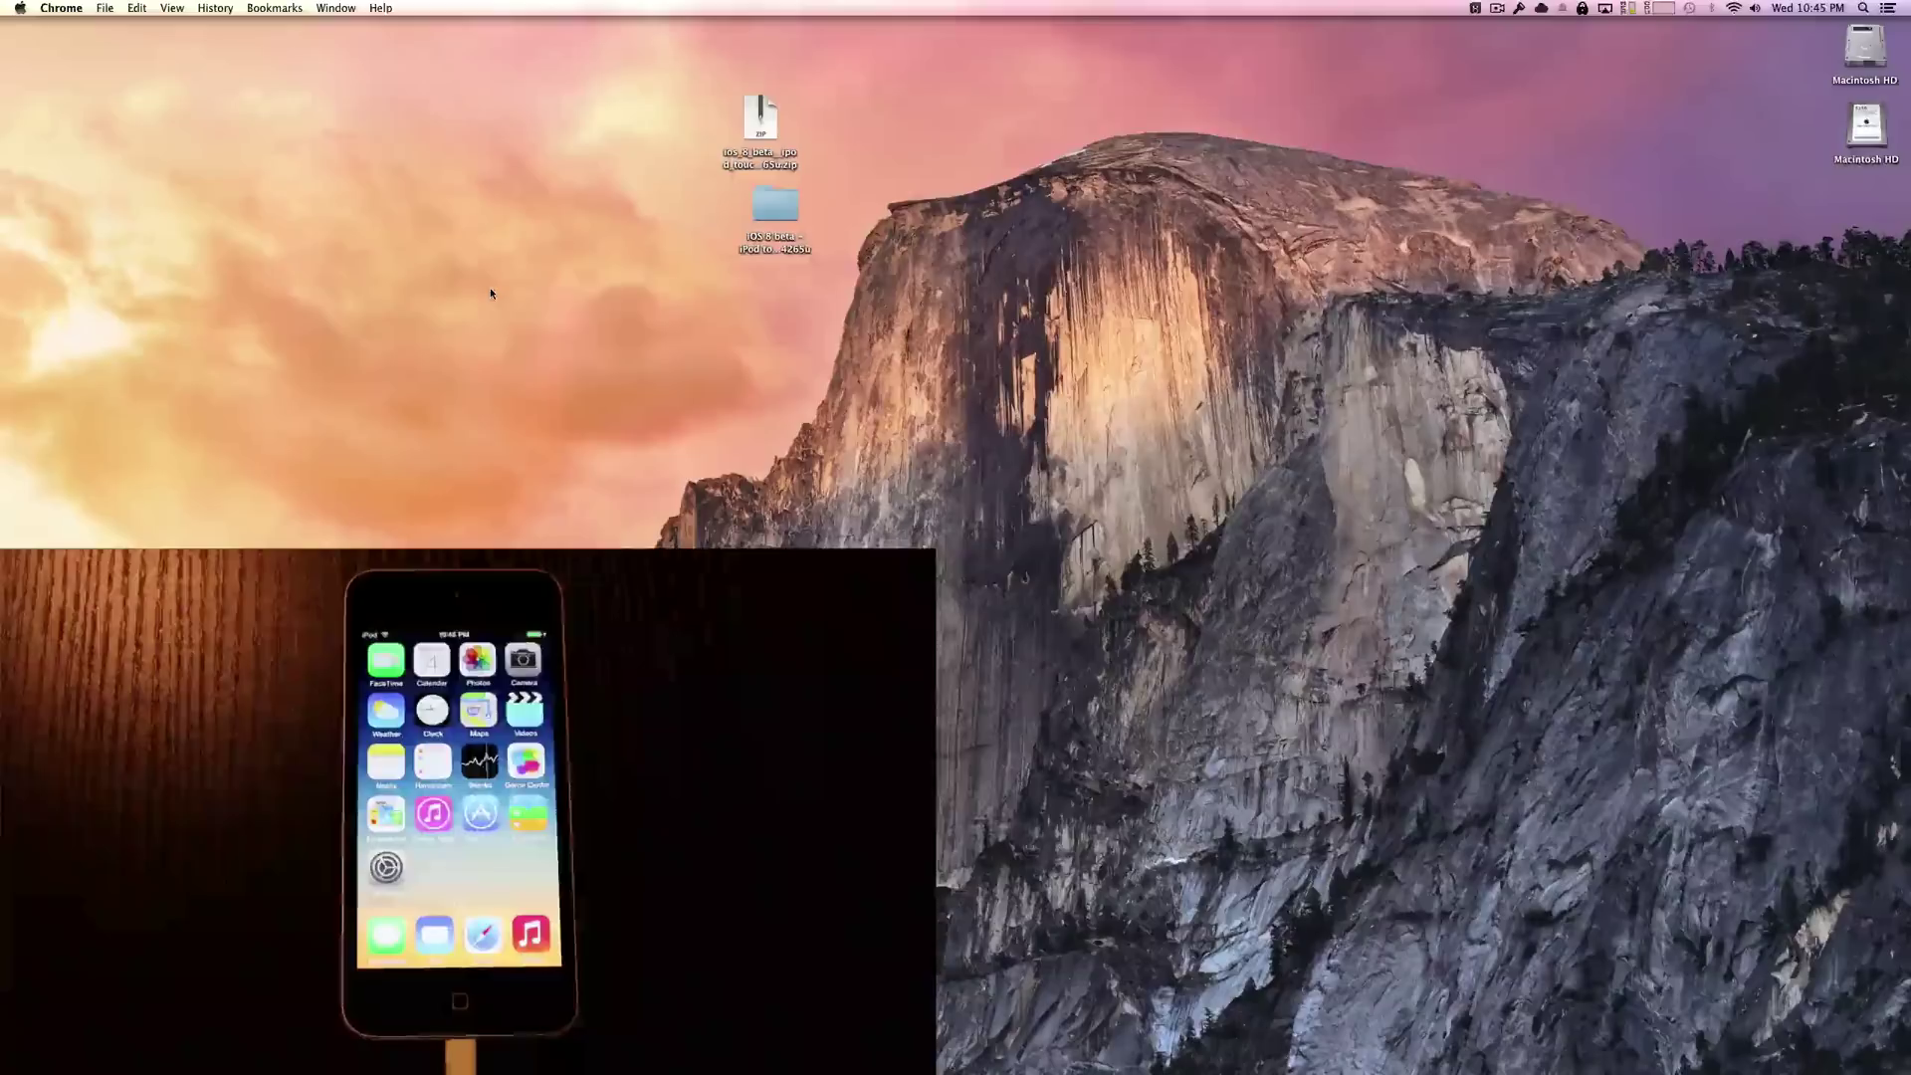
Step: Restore Chrome and scroll through the iOSBetas.com page advertising the $8 iOS 8 beta package
{"action": "mouse_move", "coordinate": [1293, 1070]}
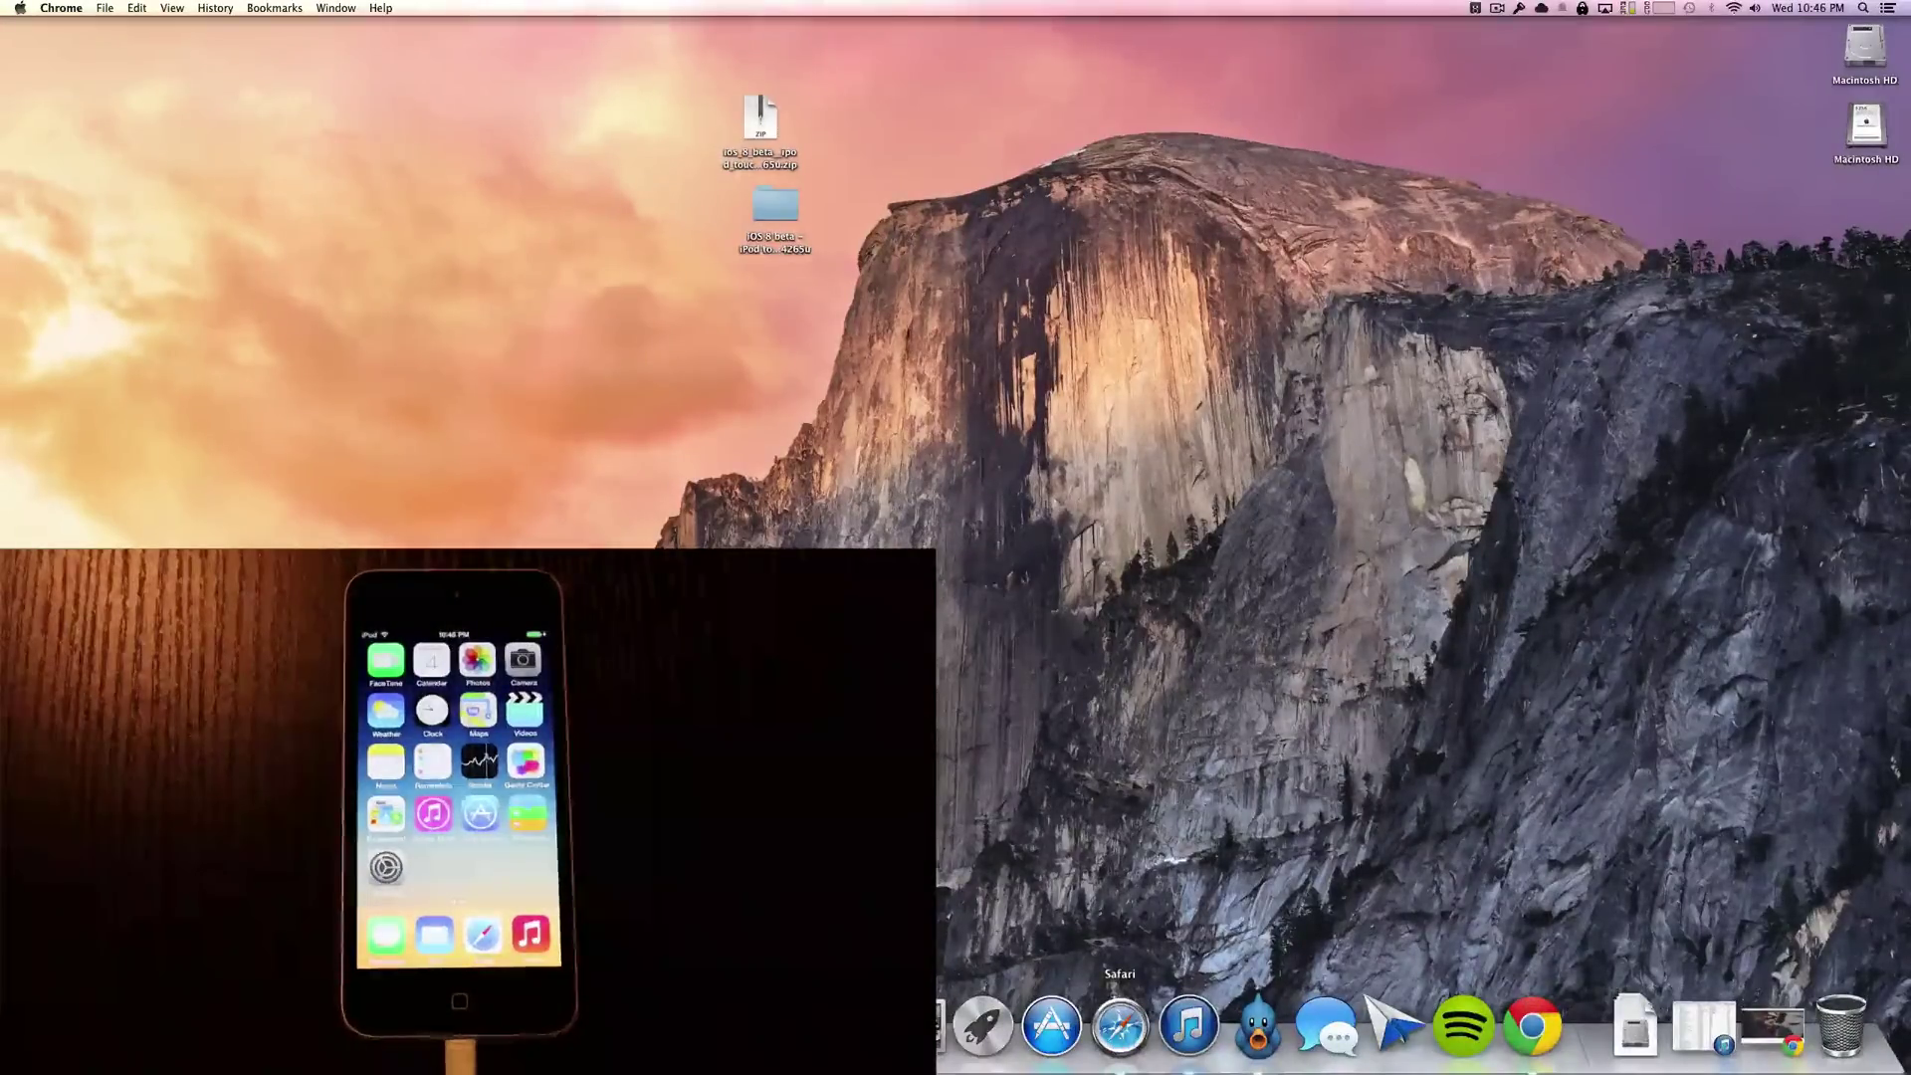
{"action": "left_click", "coordinate": [1772, 1025]}
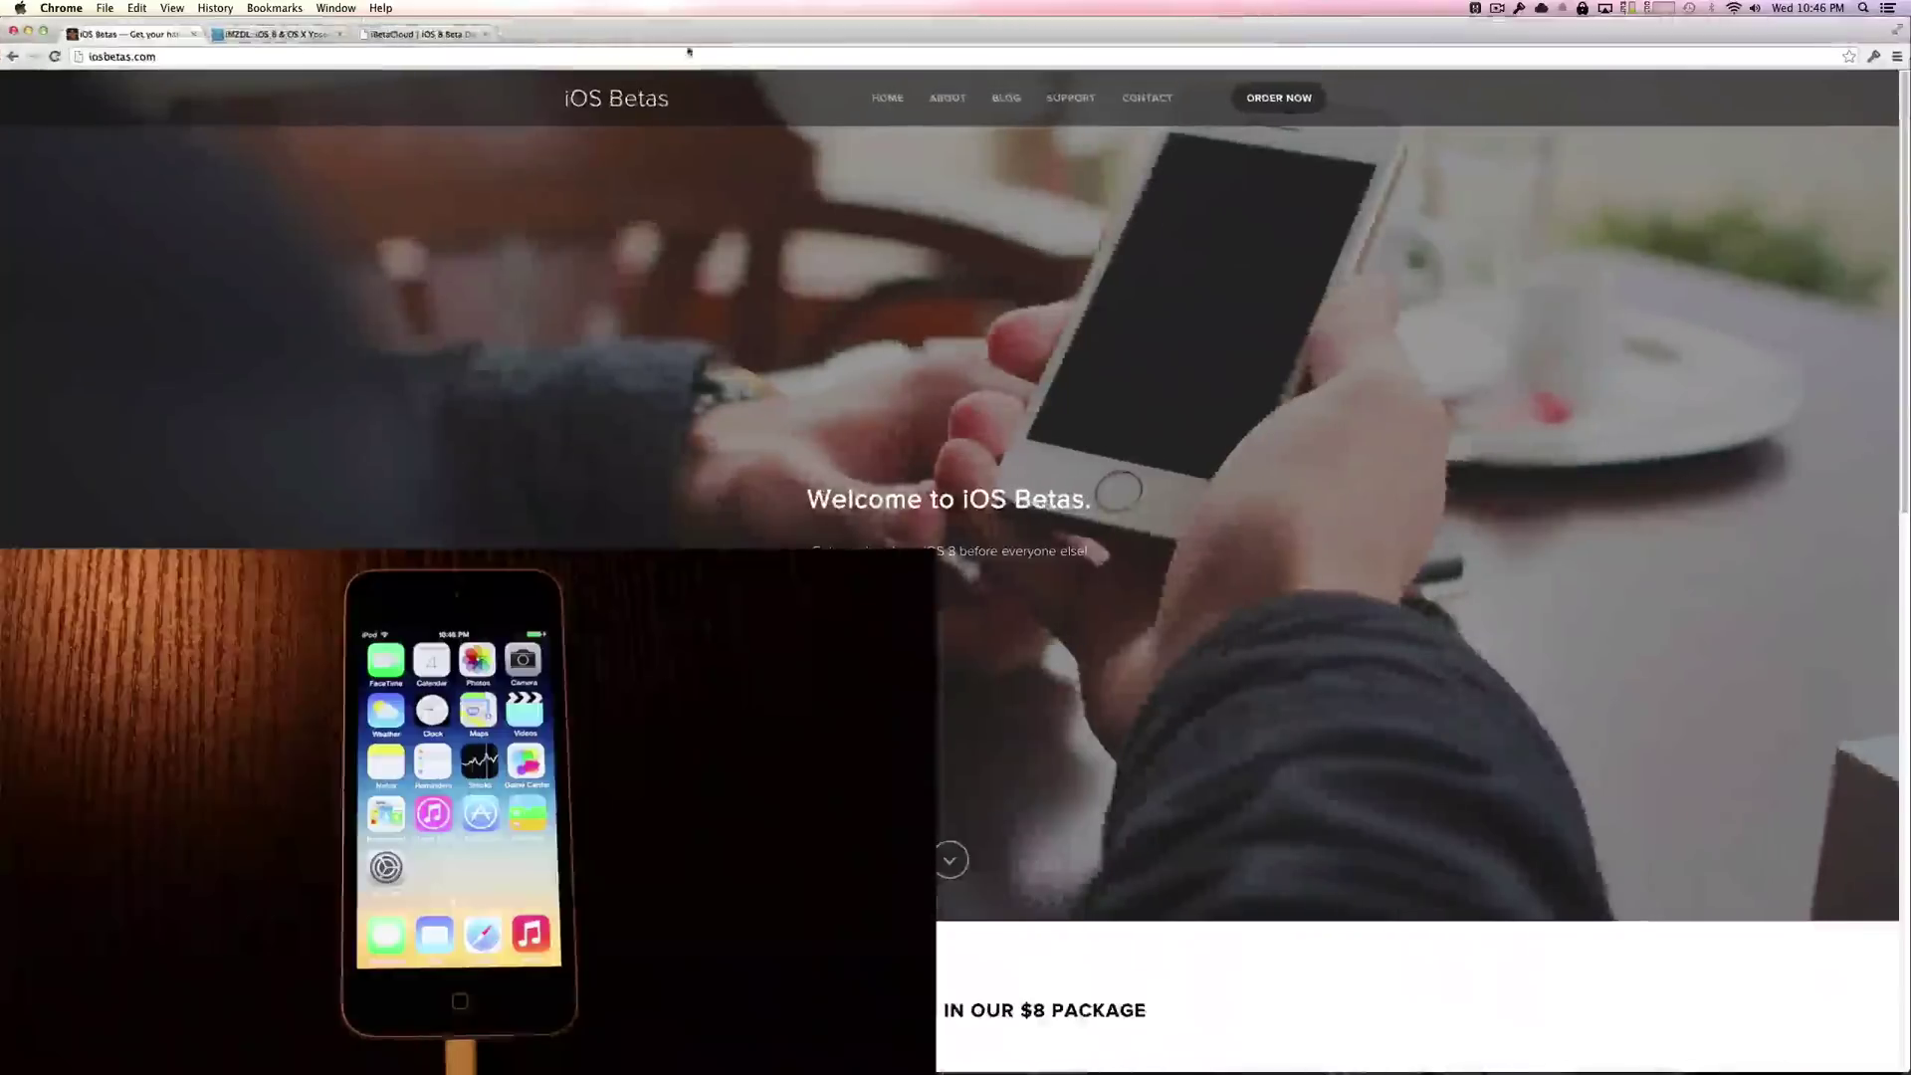
{"action": "scroll", "coordinate": [944, 393], "scroll_direction": "down", "scroll_amount": 8}
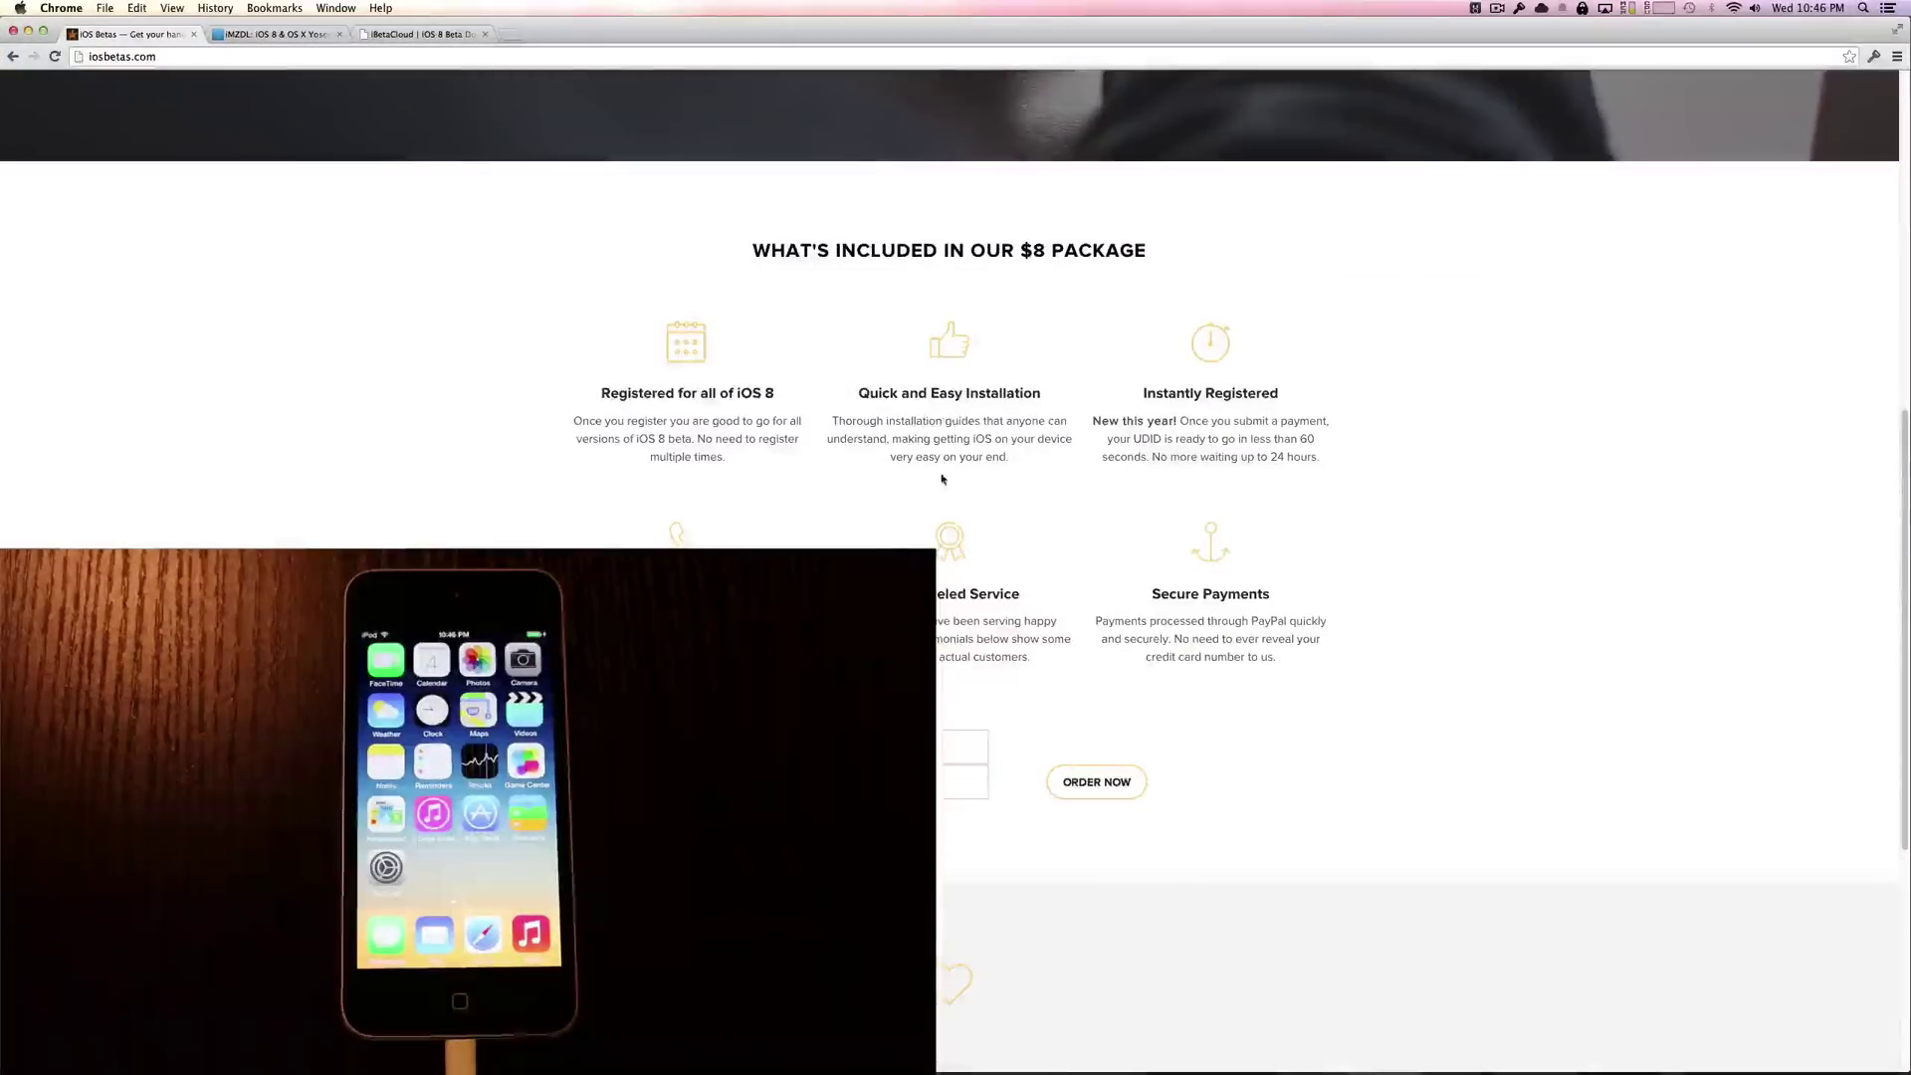
{"action": "scroll", "coordinate": [947, 481], "scroll_direction": "down", "scroll_amount": 4}
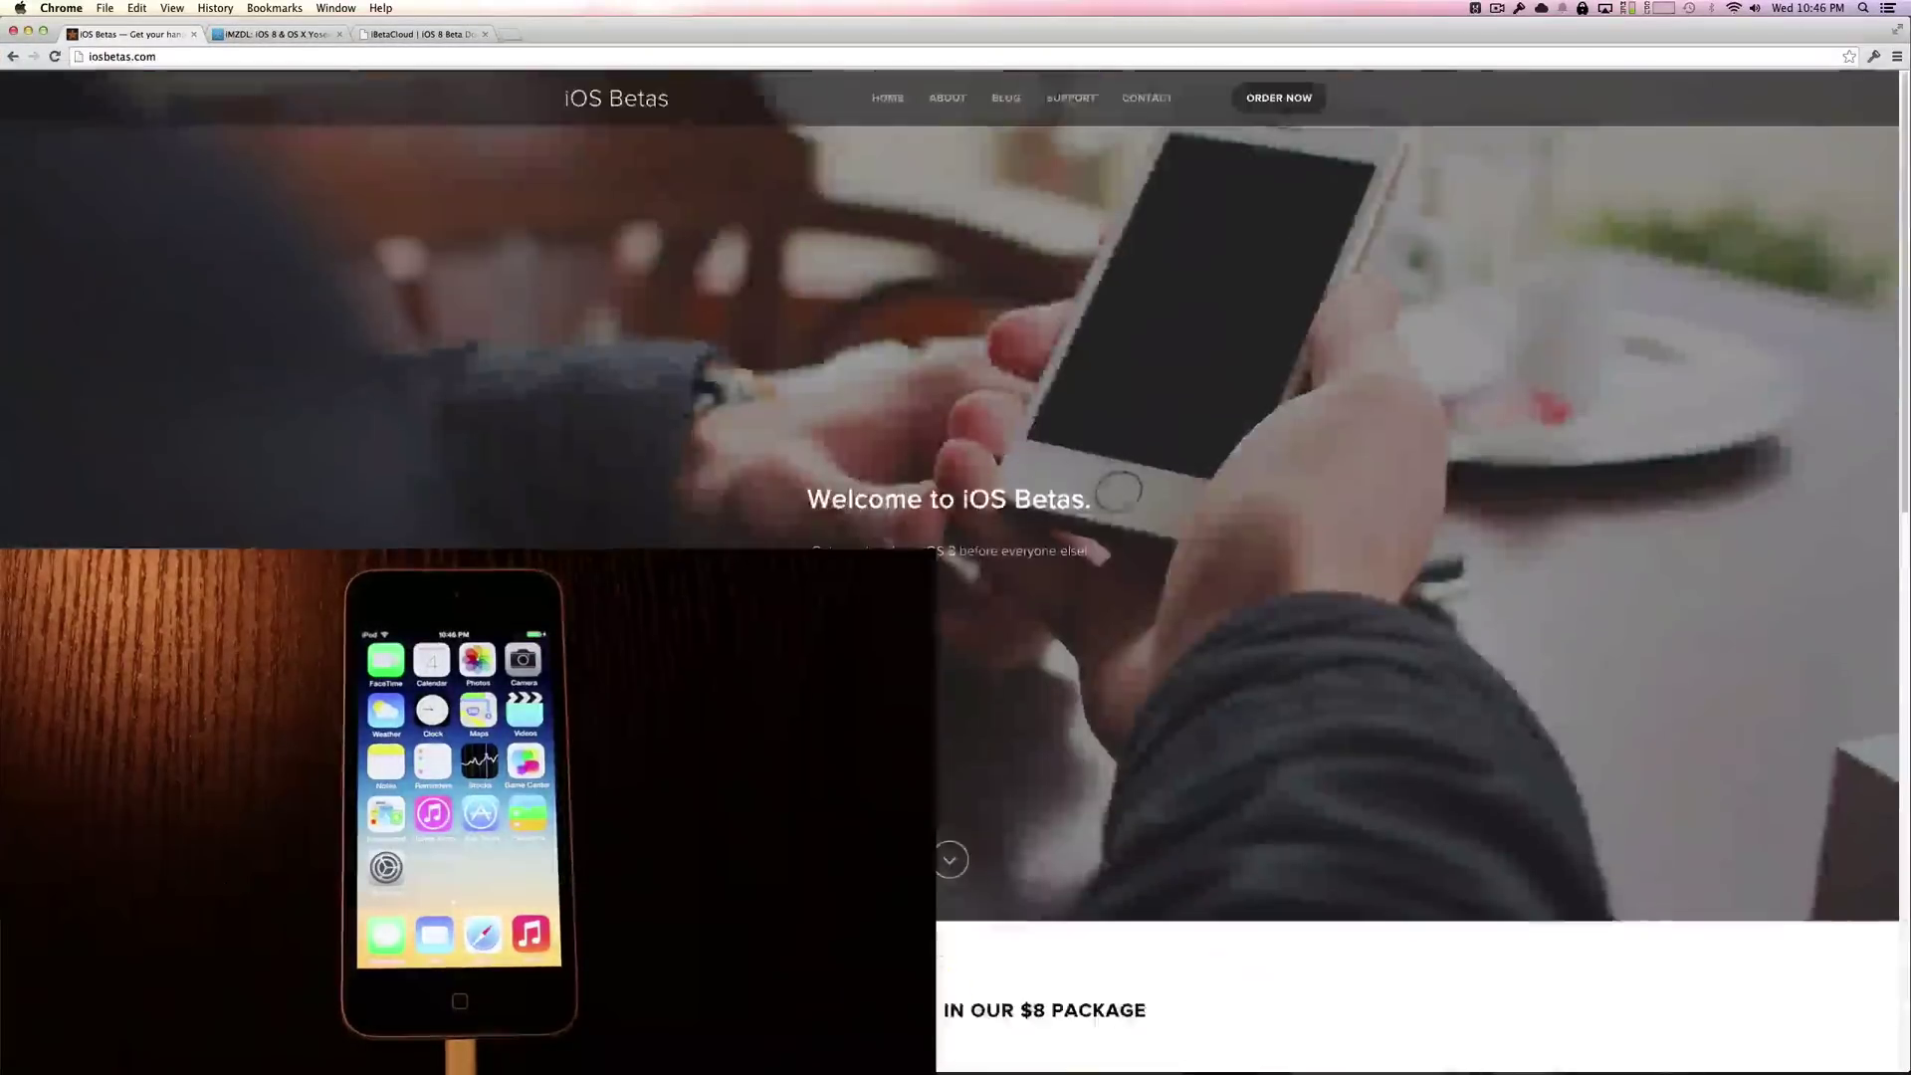
{"action": "scroll", "coordinate": [809, 528], "scroll_direction": "down", "scroll_amount": 10}
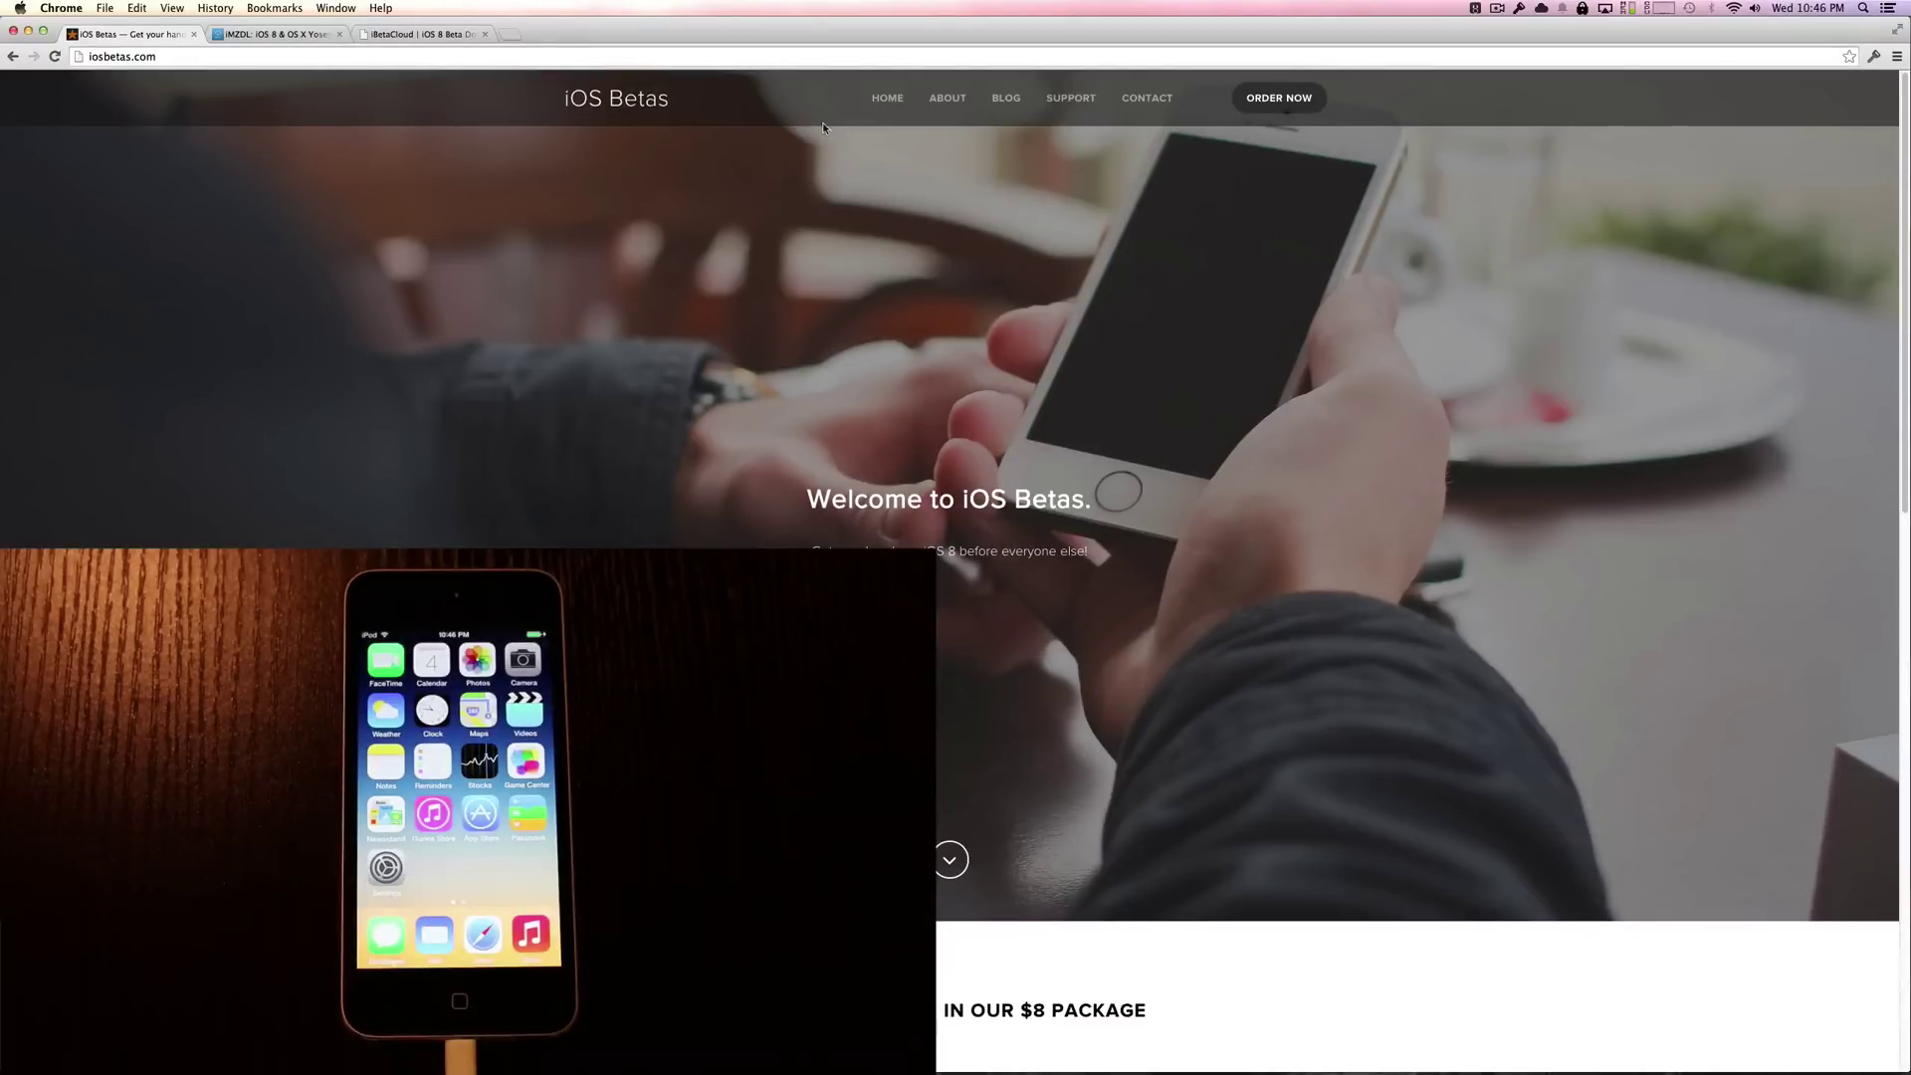
Step: Close the iOS Betas tab and scroll the iMZDL iOS 8 Beta 1 downloads table to its last rows
{"action": "left_click", "coordinate": [194, 36]}
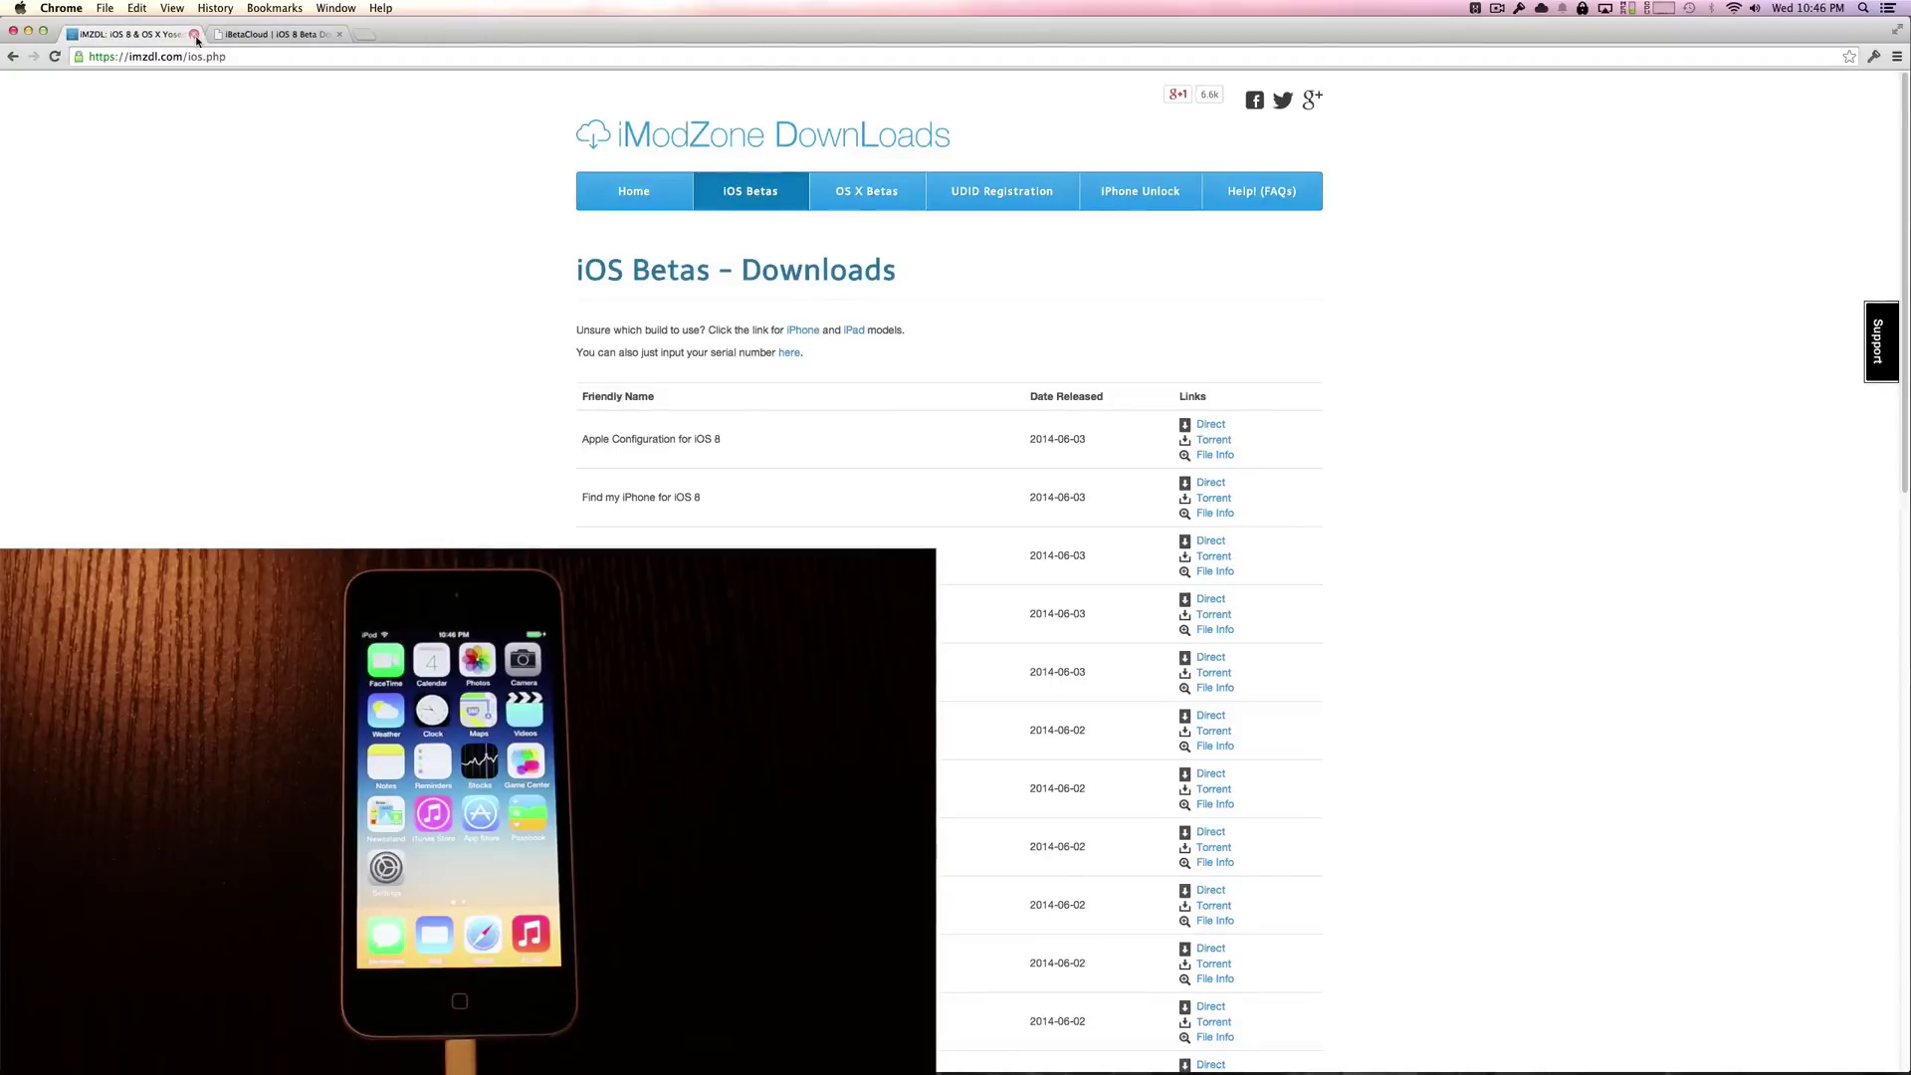
{"action": "scroll", "coordinate": [499, 214], "scroll_direction": "down", "scroll_amount": 5}
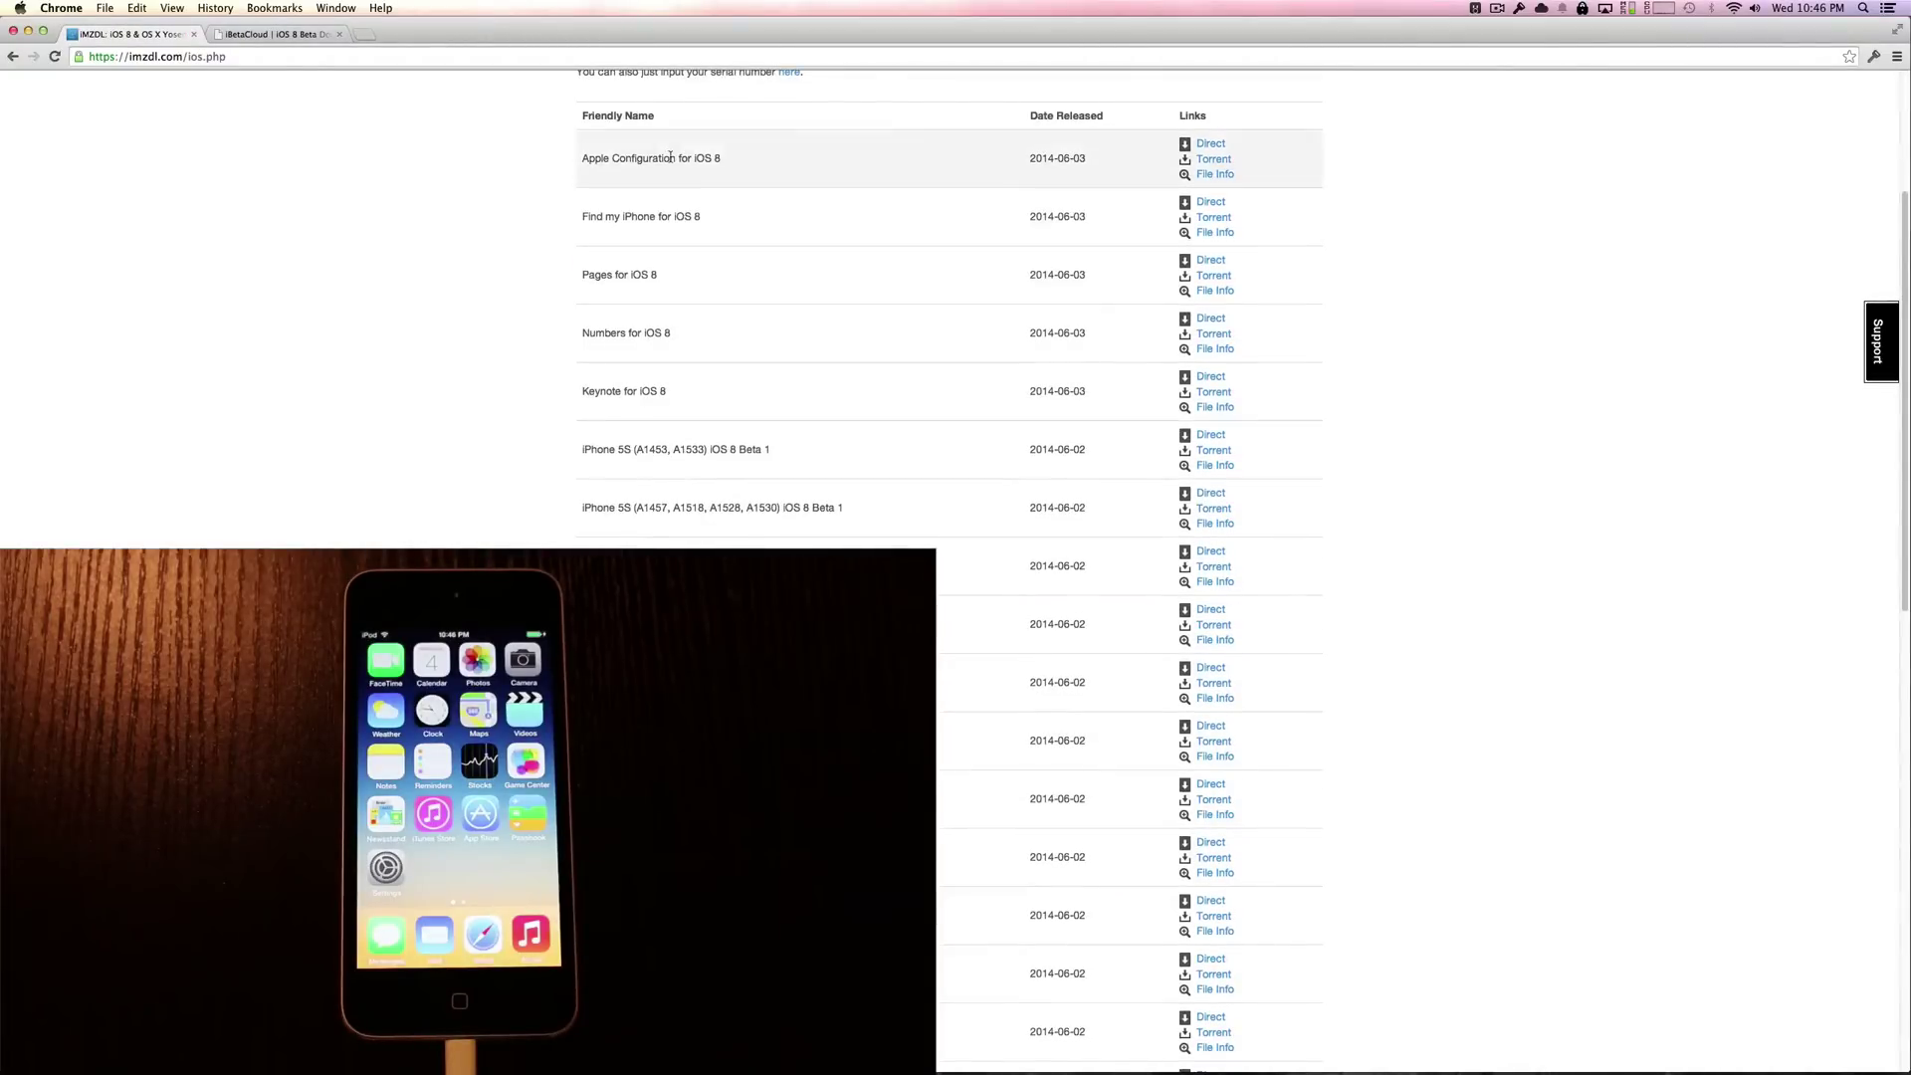
{"action": "scroll", "coordinate": [776, 388], "scroll_direction": "down", "scroll_amount": 5}
{"action": "scroll", "coordinate": [776, 388], "scroll_direction": "down", "scroll_amount": 2}
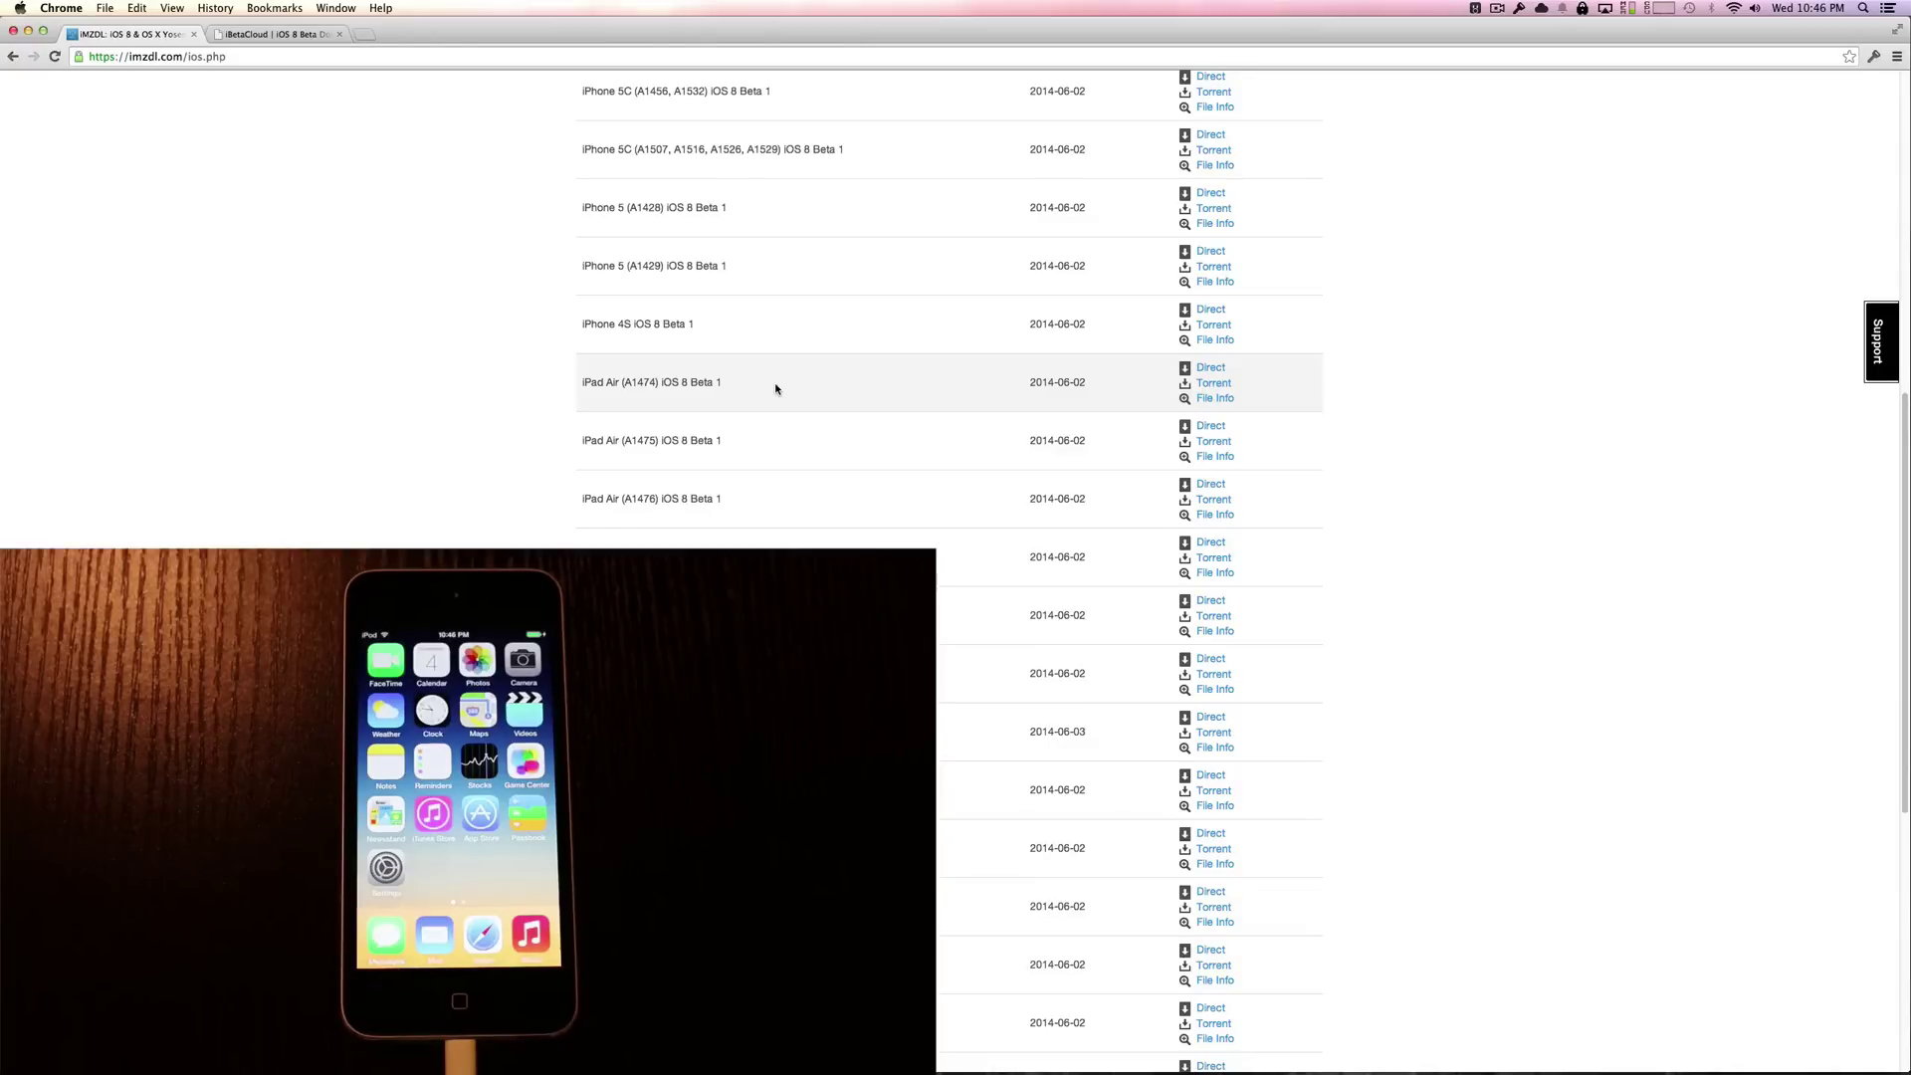
{"action": "scroll", "coordinate": [760, 393], "scroll_direction": "up", "scroll_amount": 10}
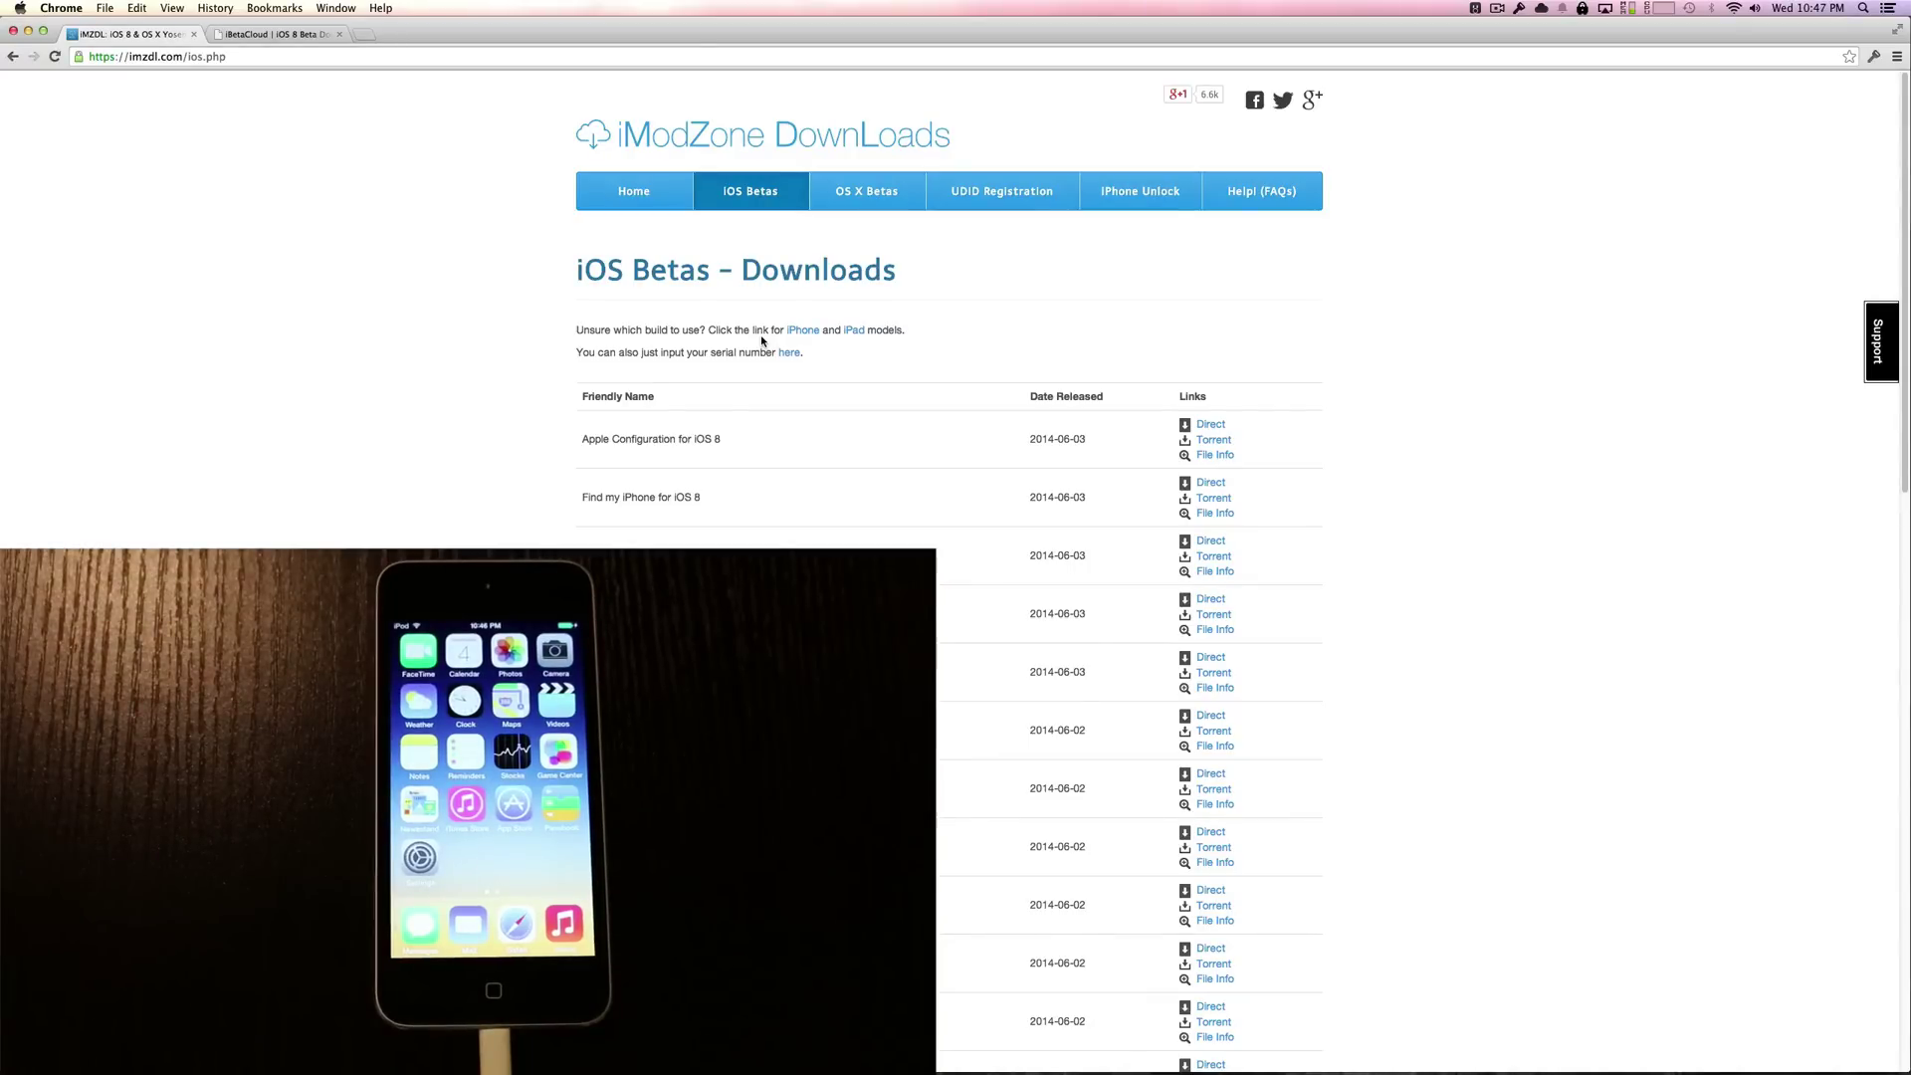
{"action": "scroll", "coordinate": [763, 341], "scroll_direction": "down", "scroll_amount": 15}
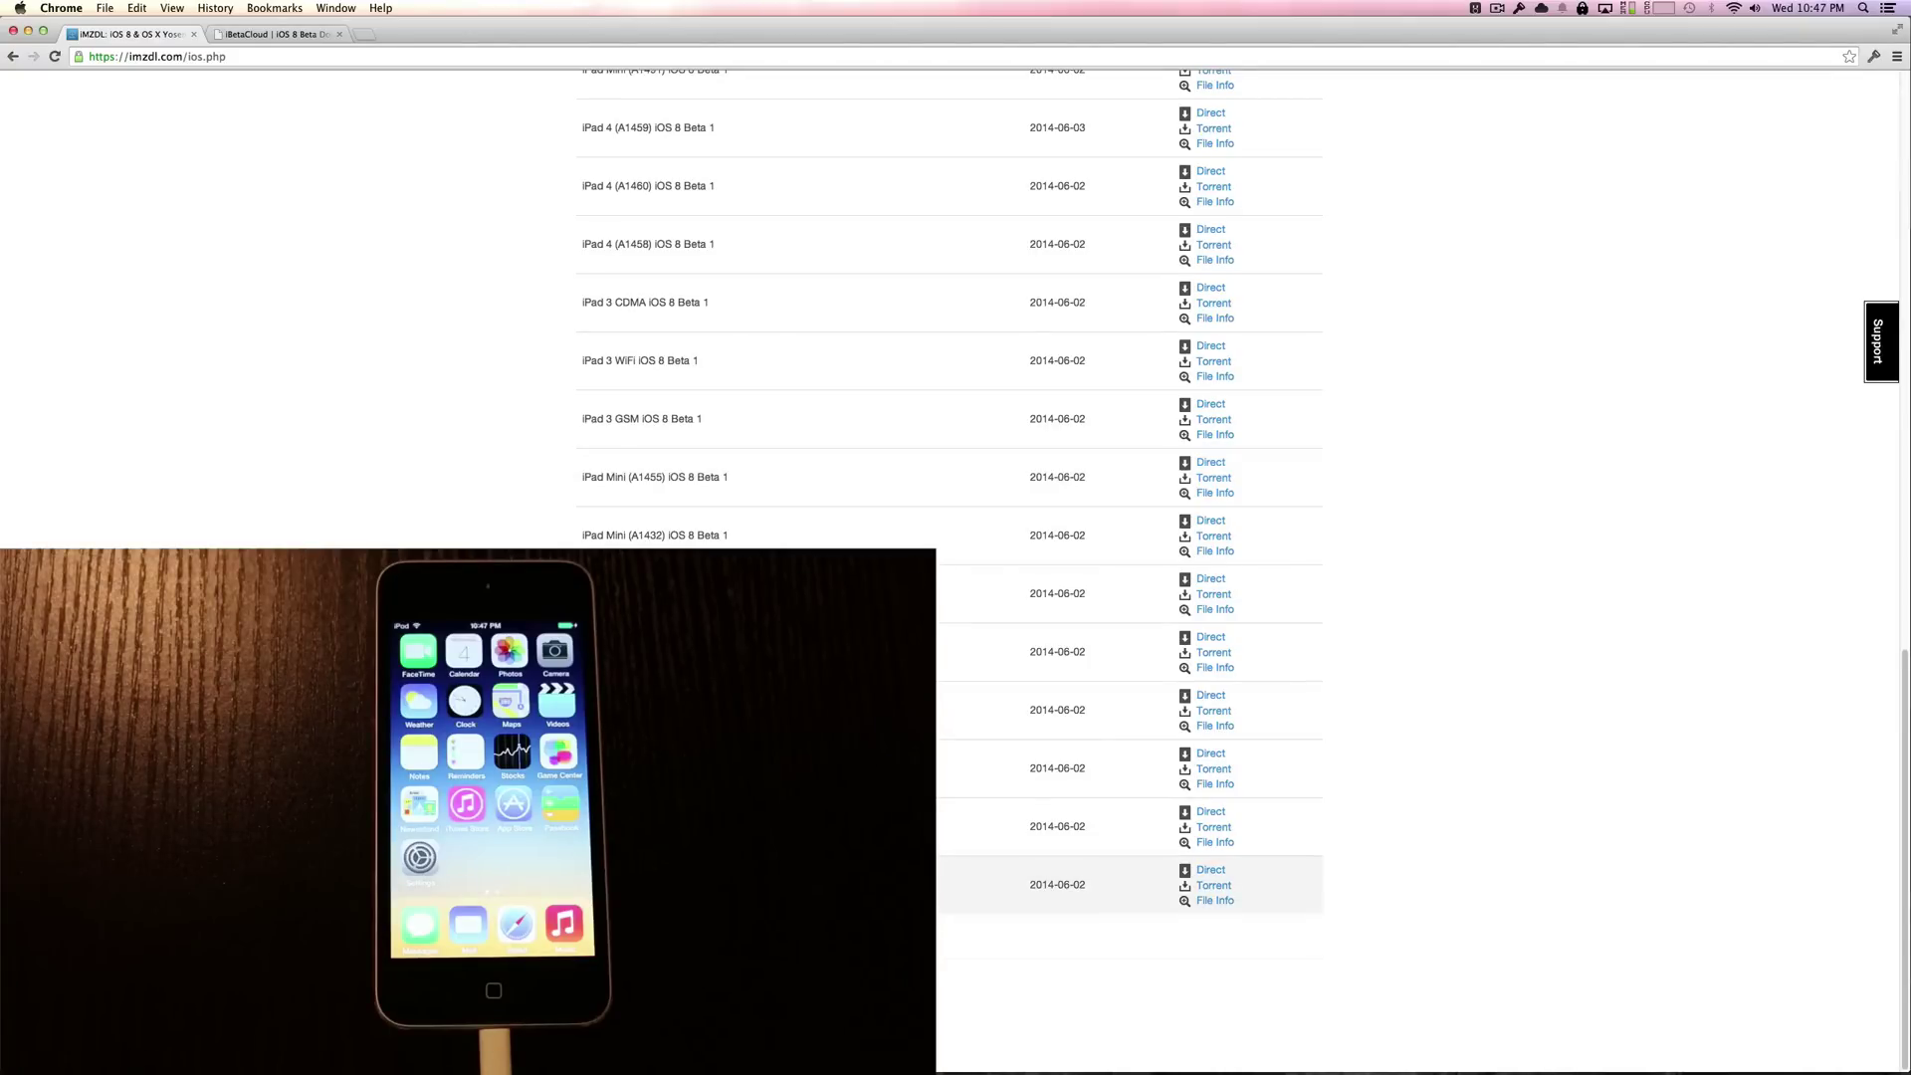
Step: Direct-download iPod Touch 5th Generation iOS 8 Beta 1, close the iBetaCloud tab, and minimize Chrome
{"action": "left_click", "coordinate": [1216, 877]}
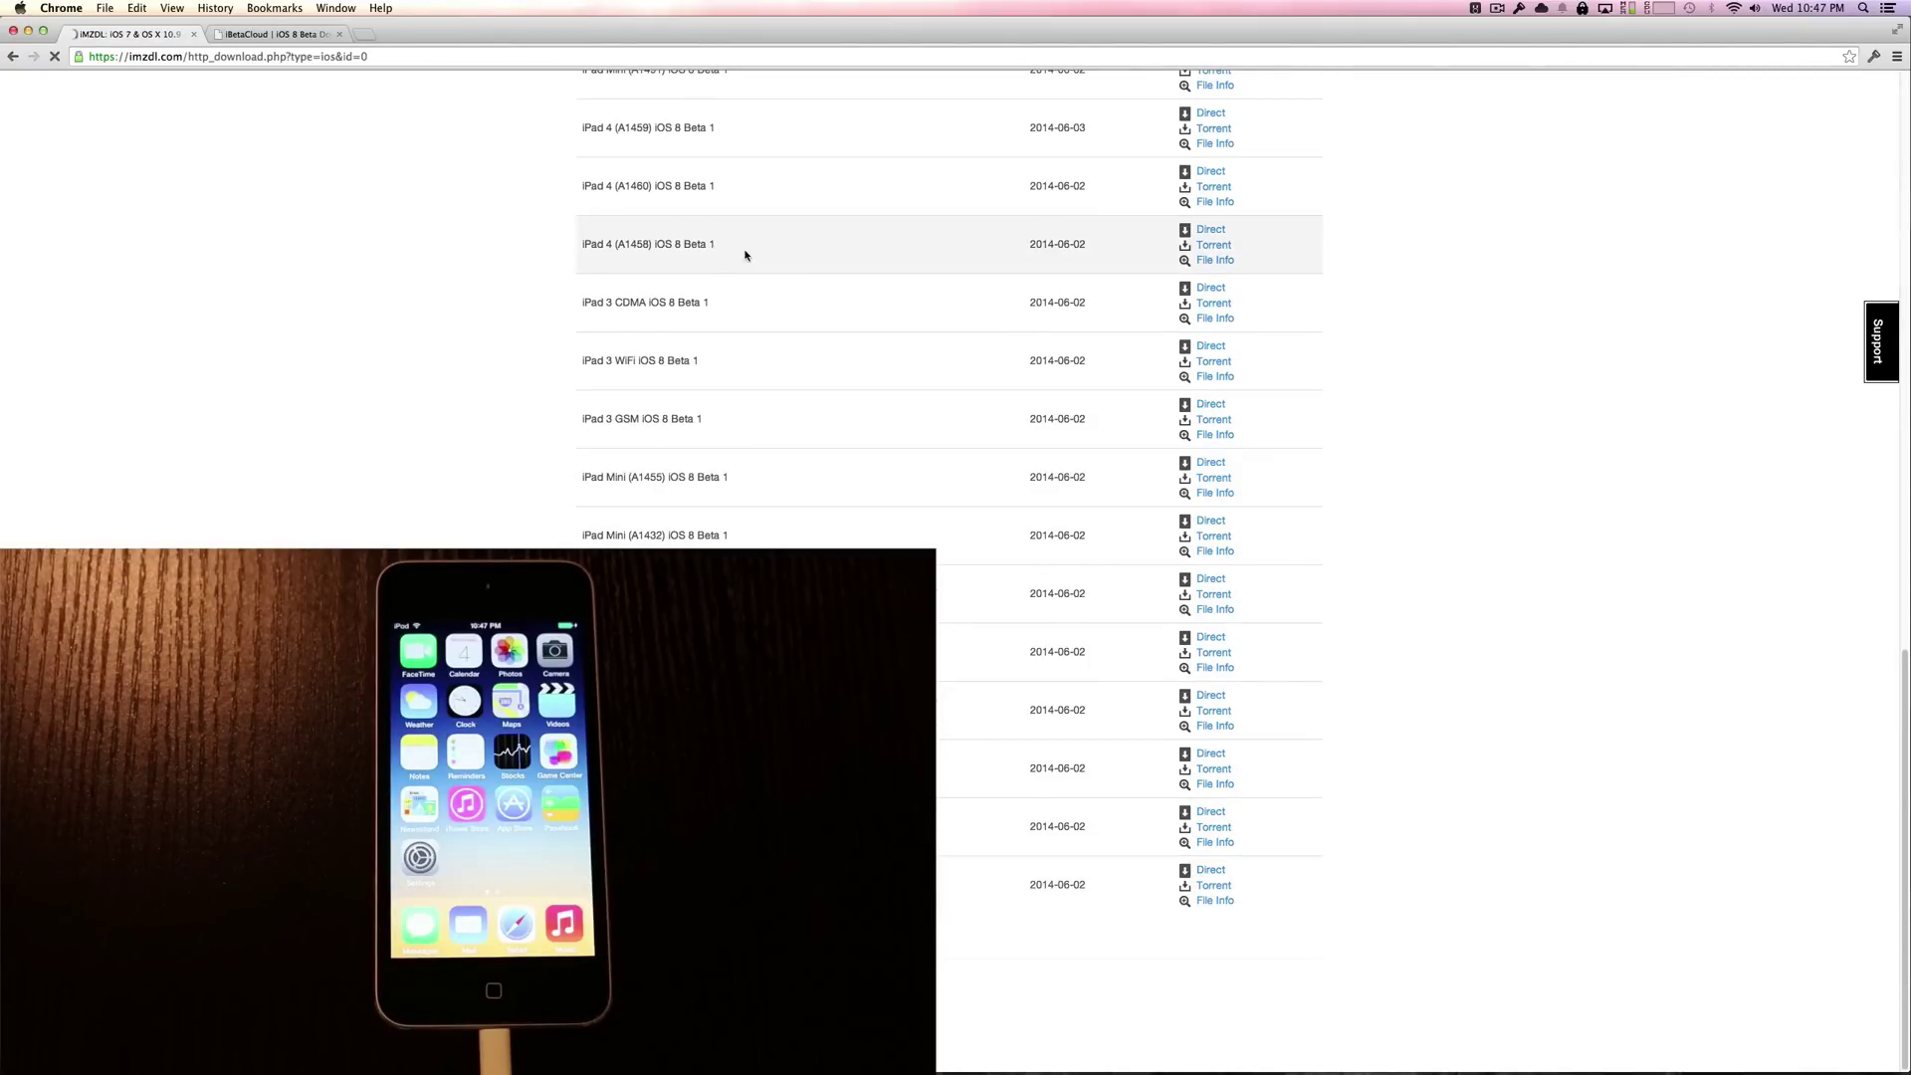
{"action": "left_click", "coordinate": [340, 35]}
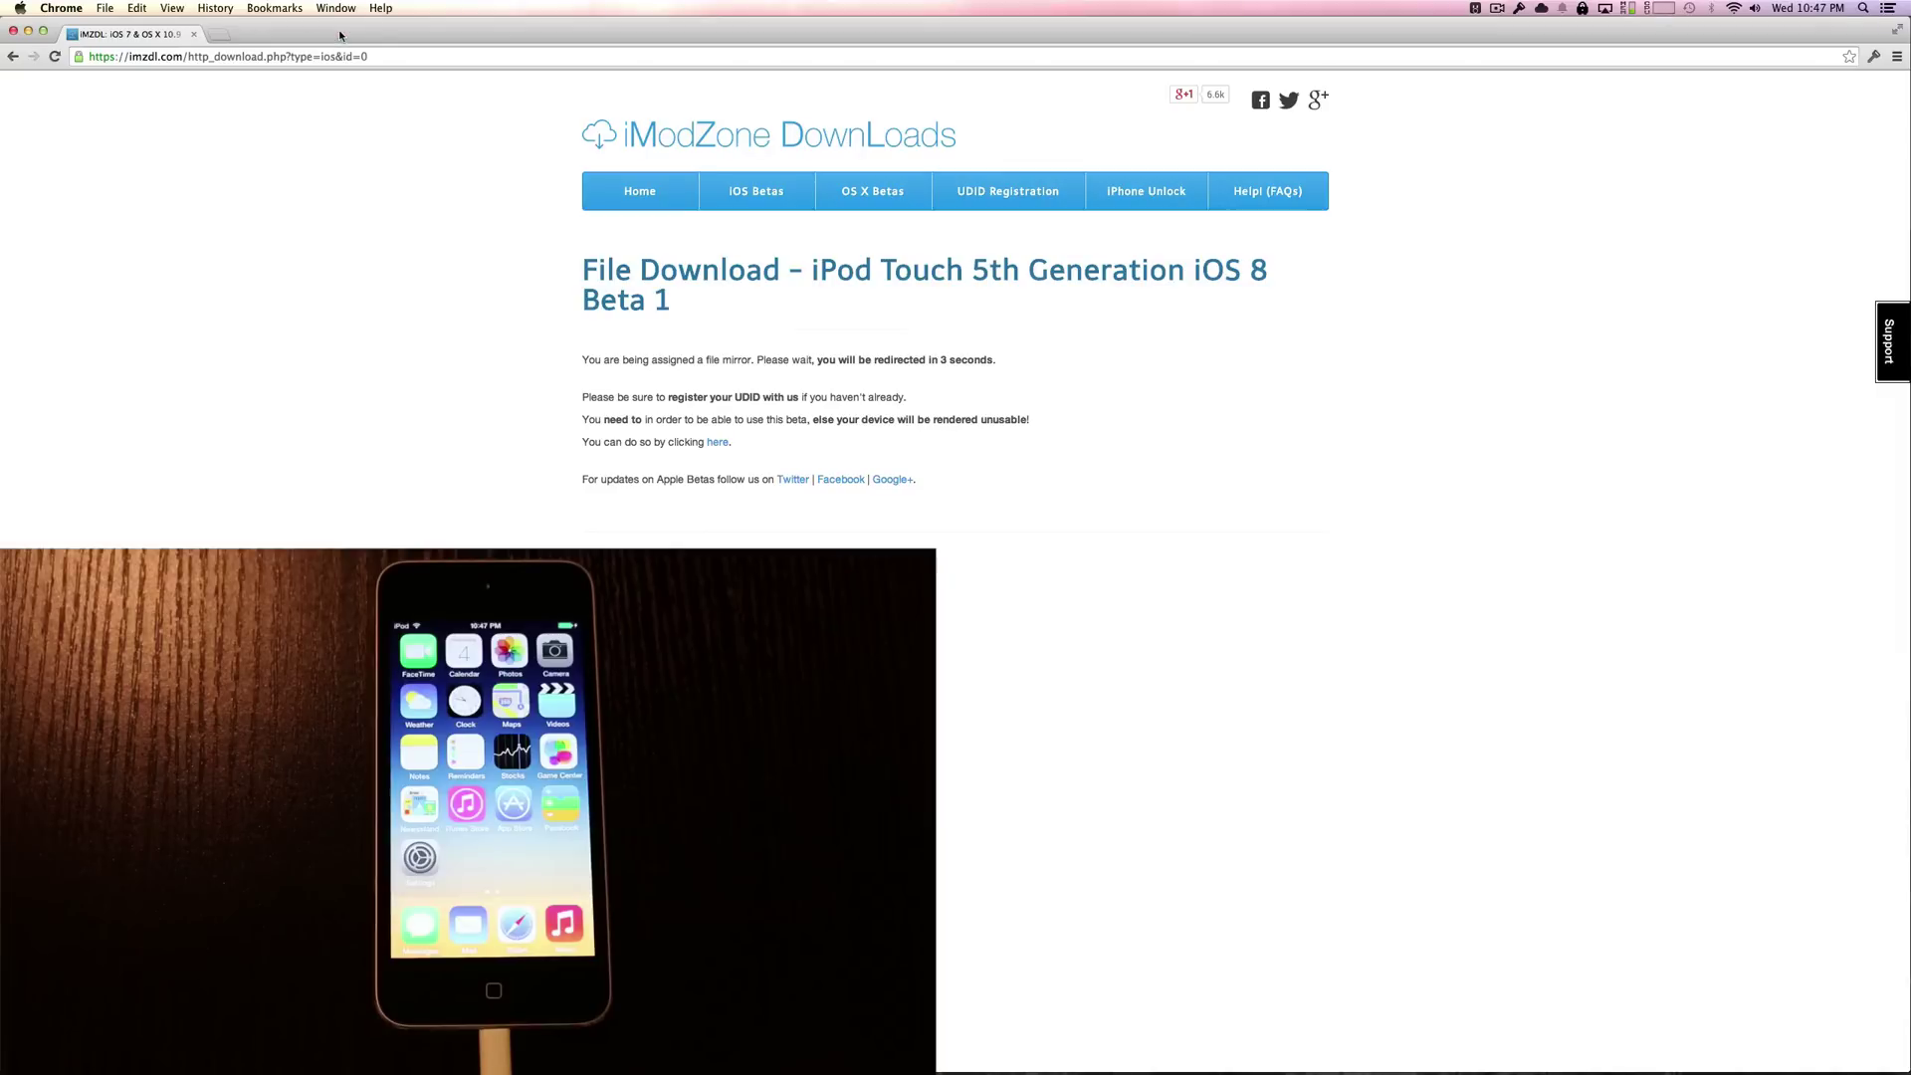
{"action": "left_click", "coordinate": [742, 189]}
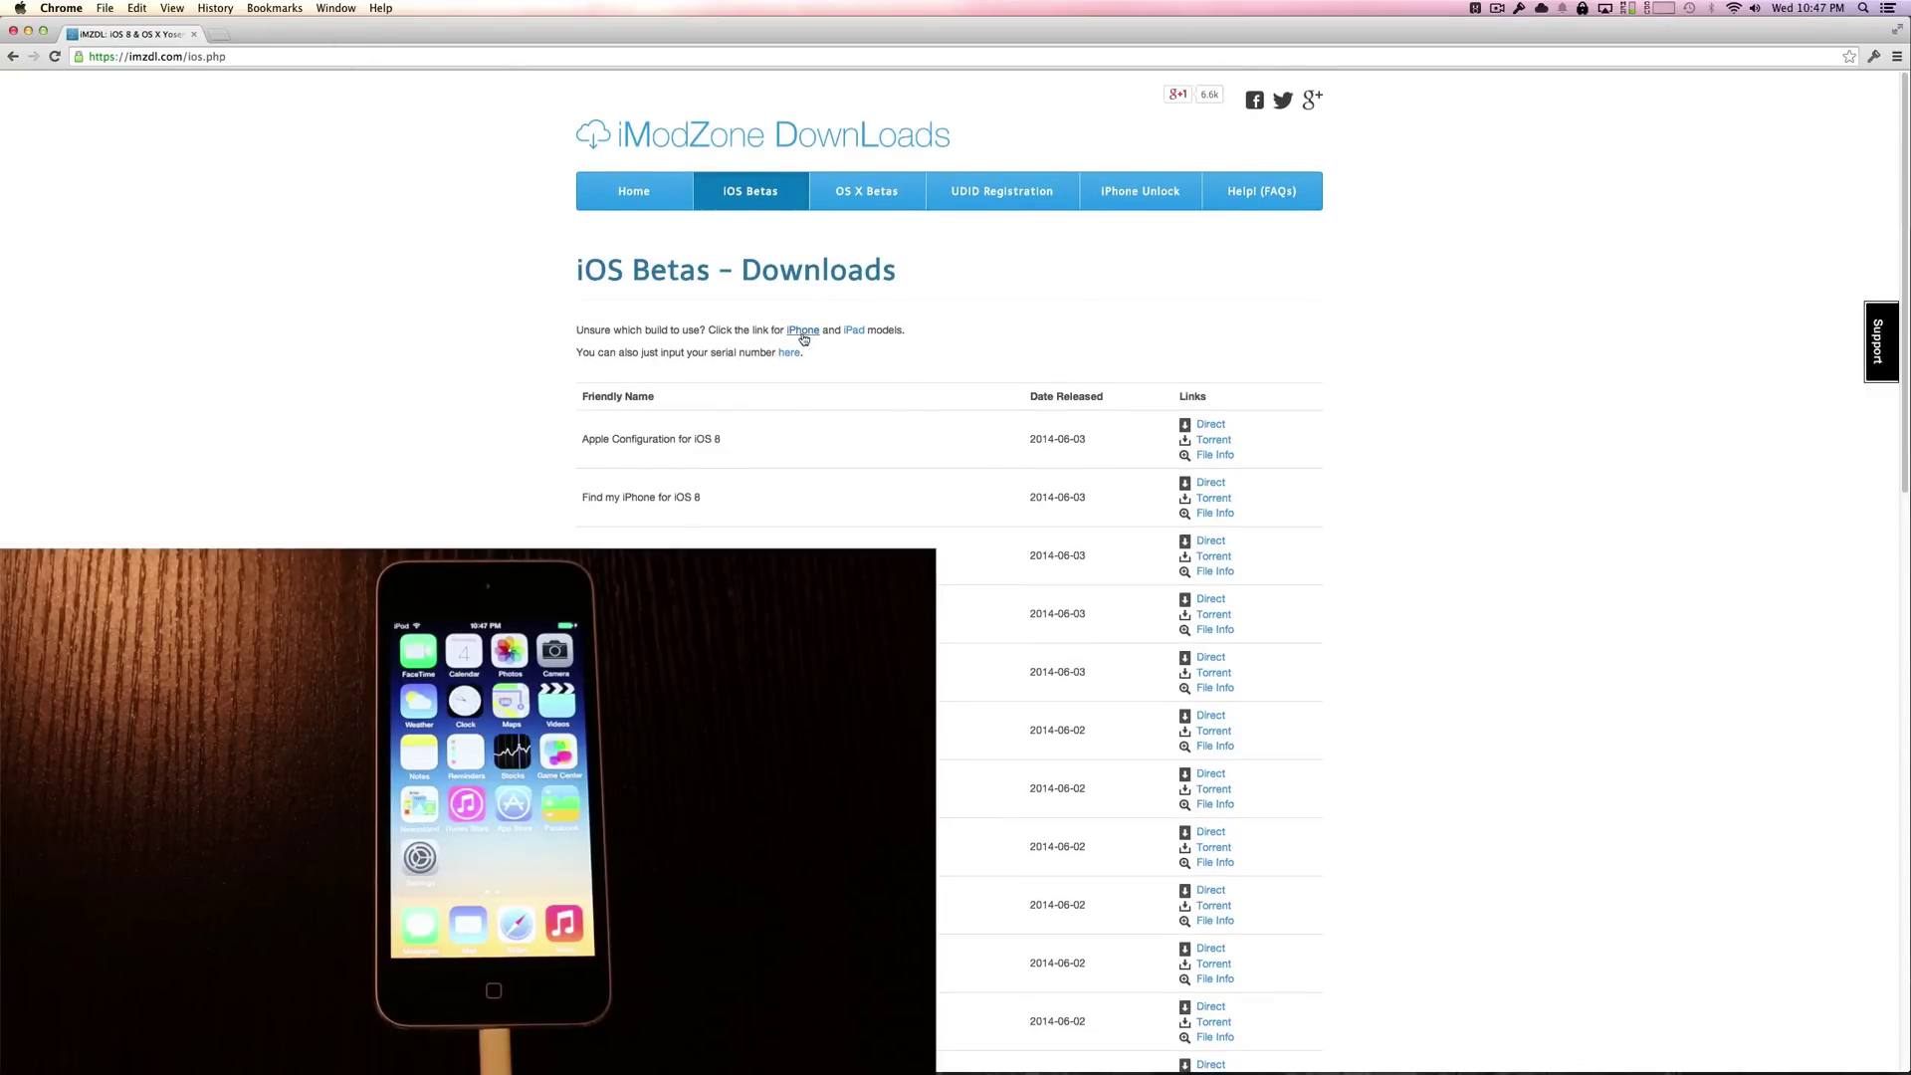
{"action": "scroll", "coordinate": [836, 444], "scroll_direction": "down", "scroll_amount": 5}
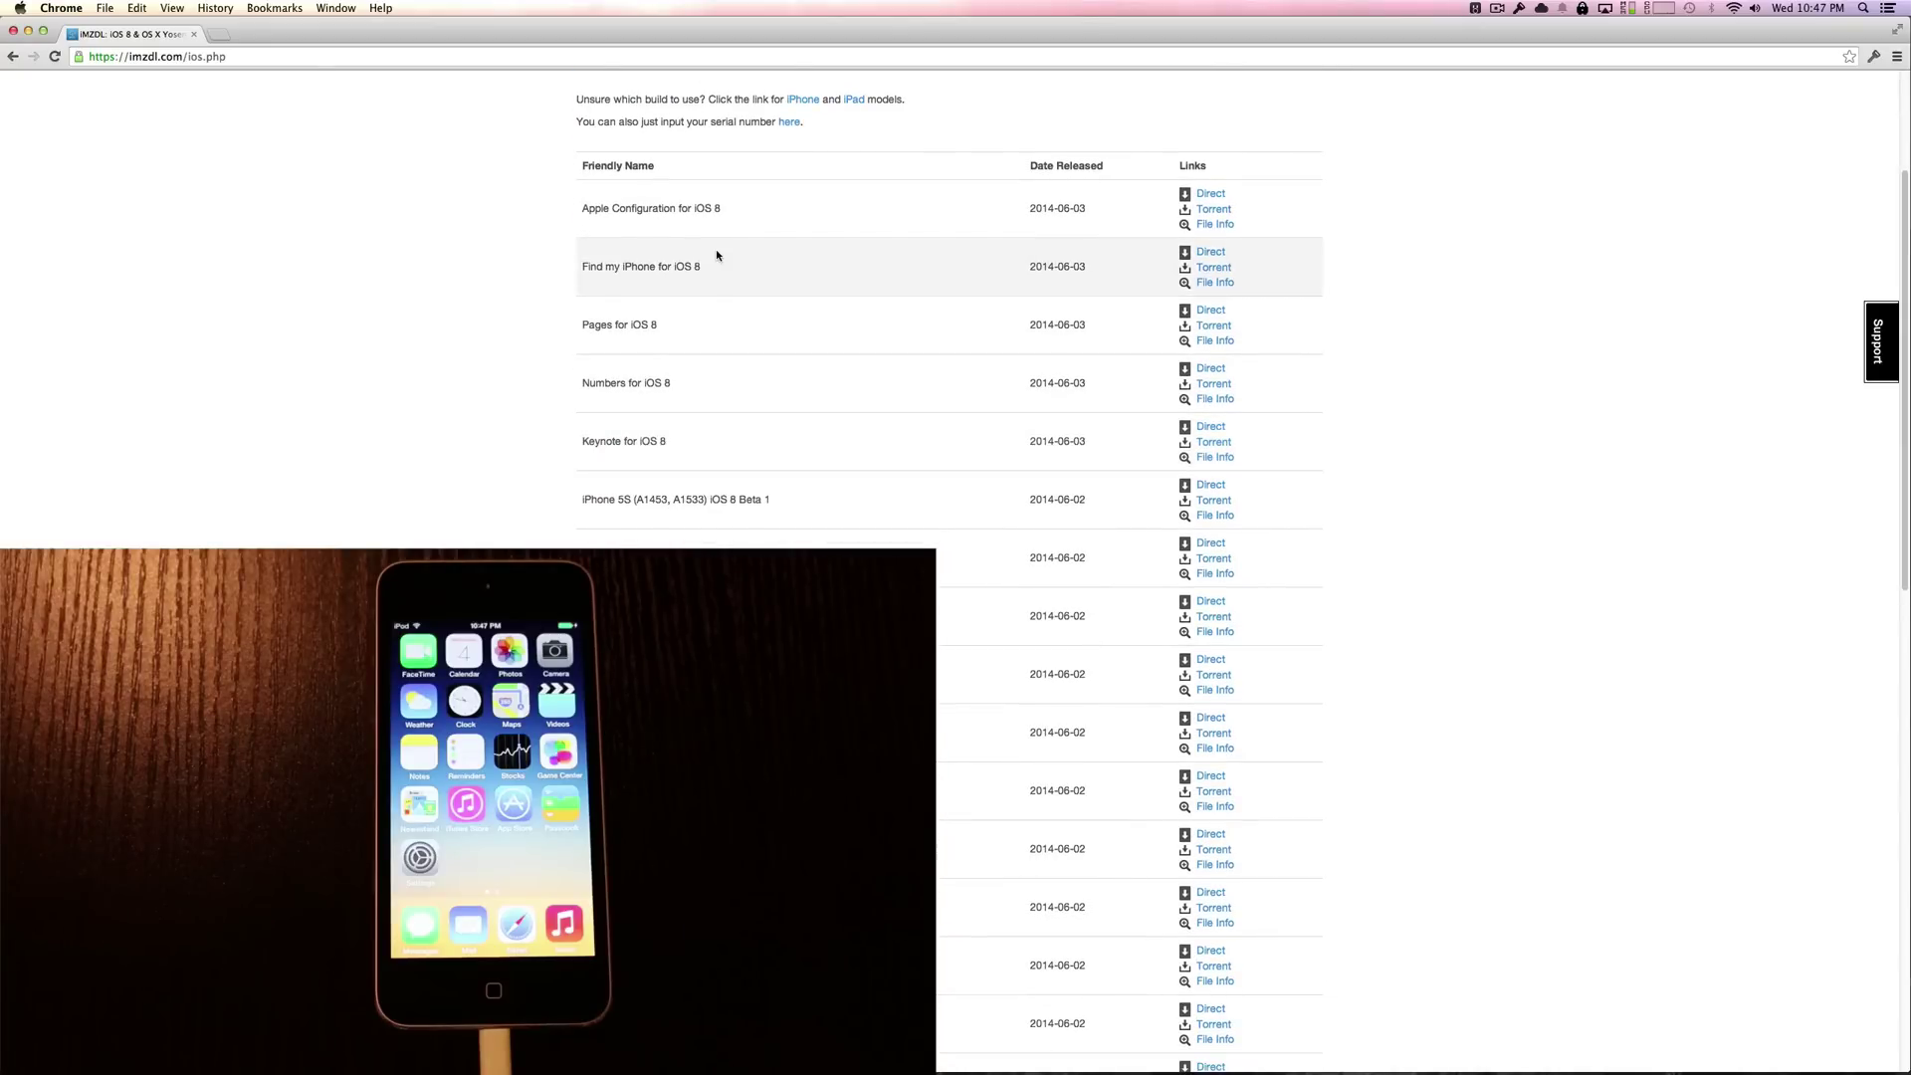
{"action": "left_click", "coordinate": [28, 31]}
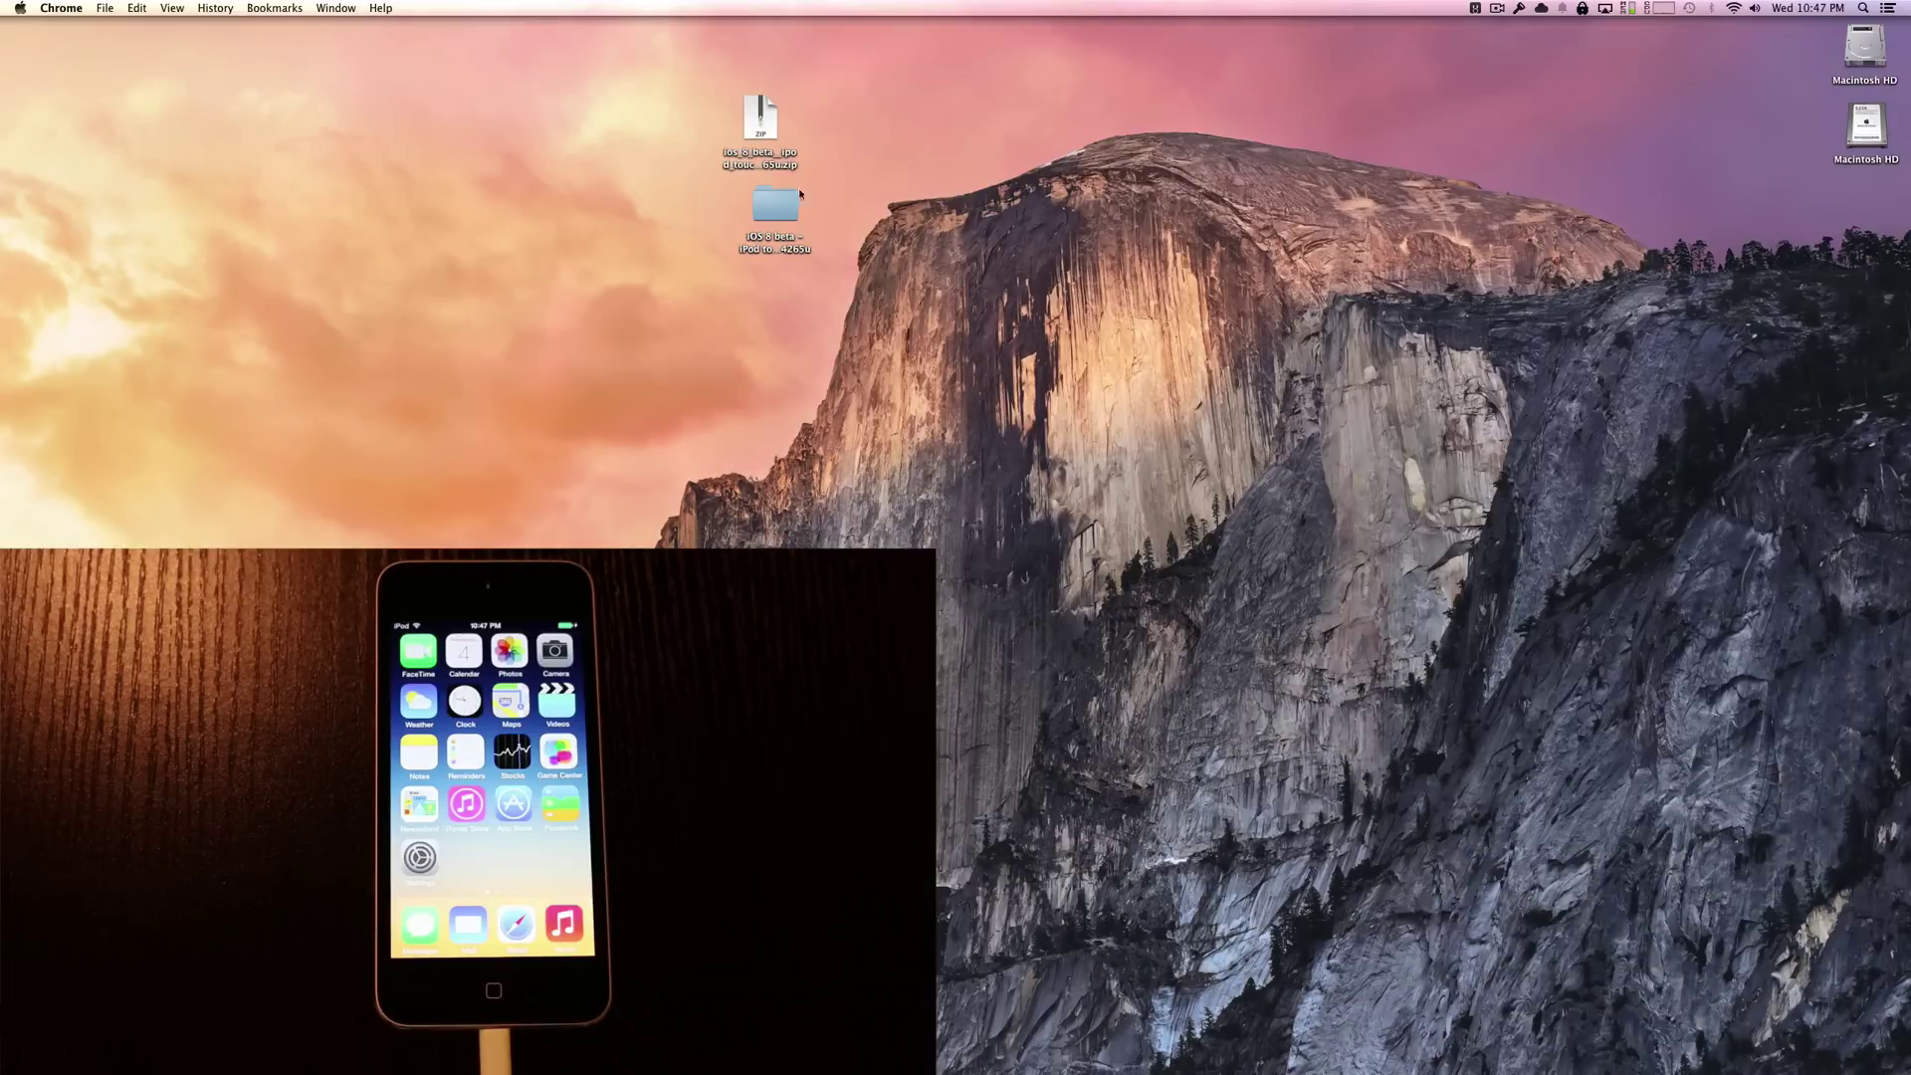
Step: Unzip the iOS 8 beta download and open its folder, selecting iPod5,1_8.0_12A4265u_Restore.ipsw
{"action": "left_click", "coordinate": [748, 114]}
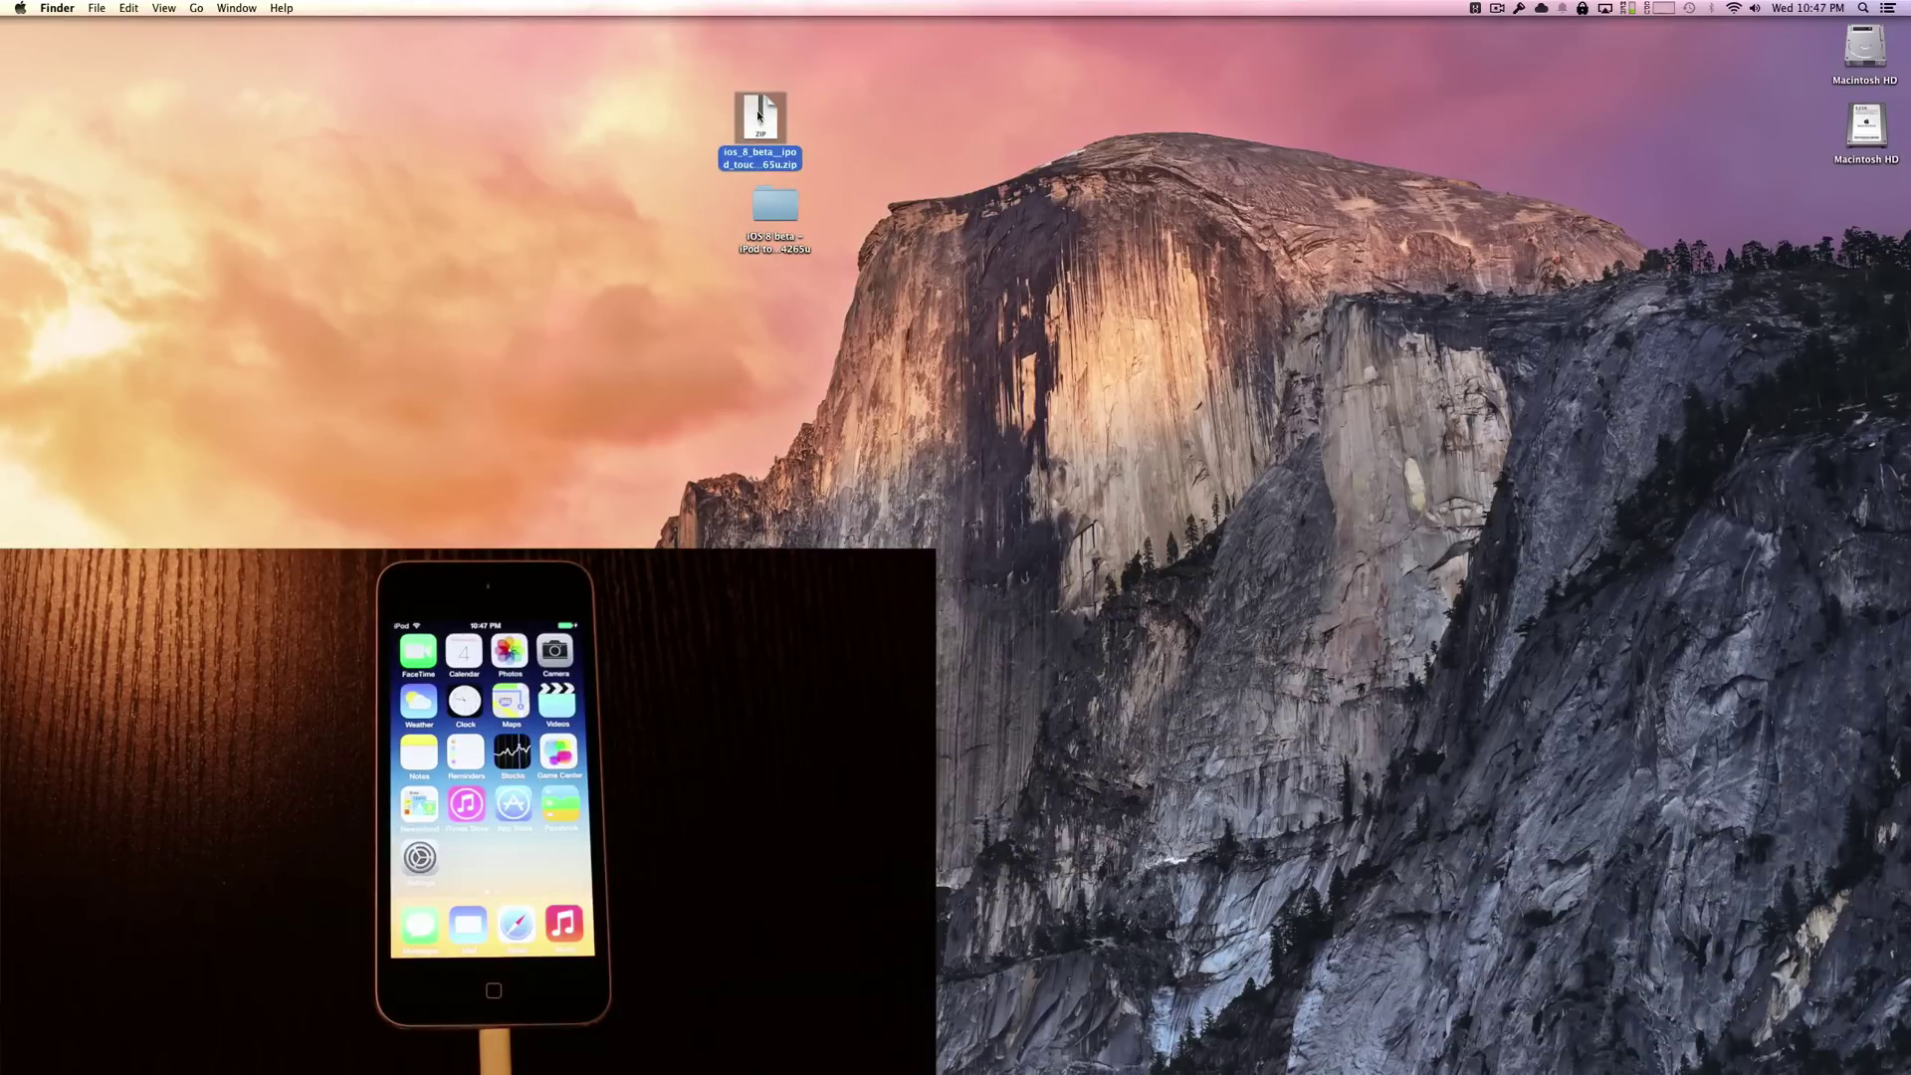
{"action": "double_click", "coordinate": [758, 116]}
{"action": "left_click_drag", "start_coordinate": [758, 129], "coordinate": [981, 127]}
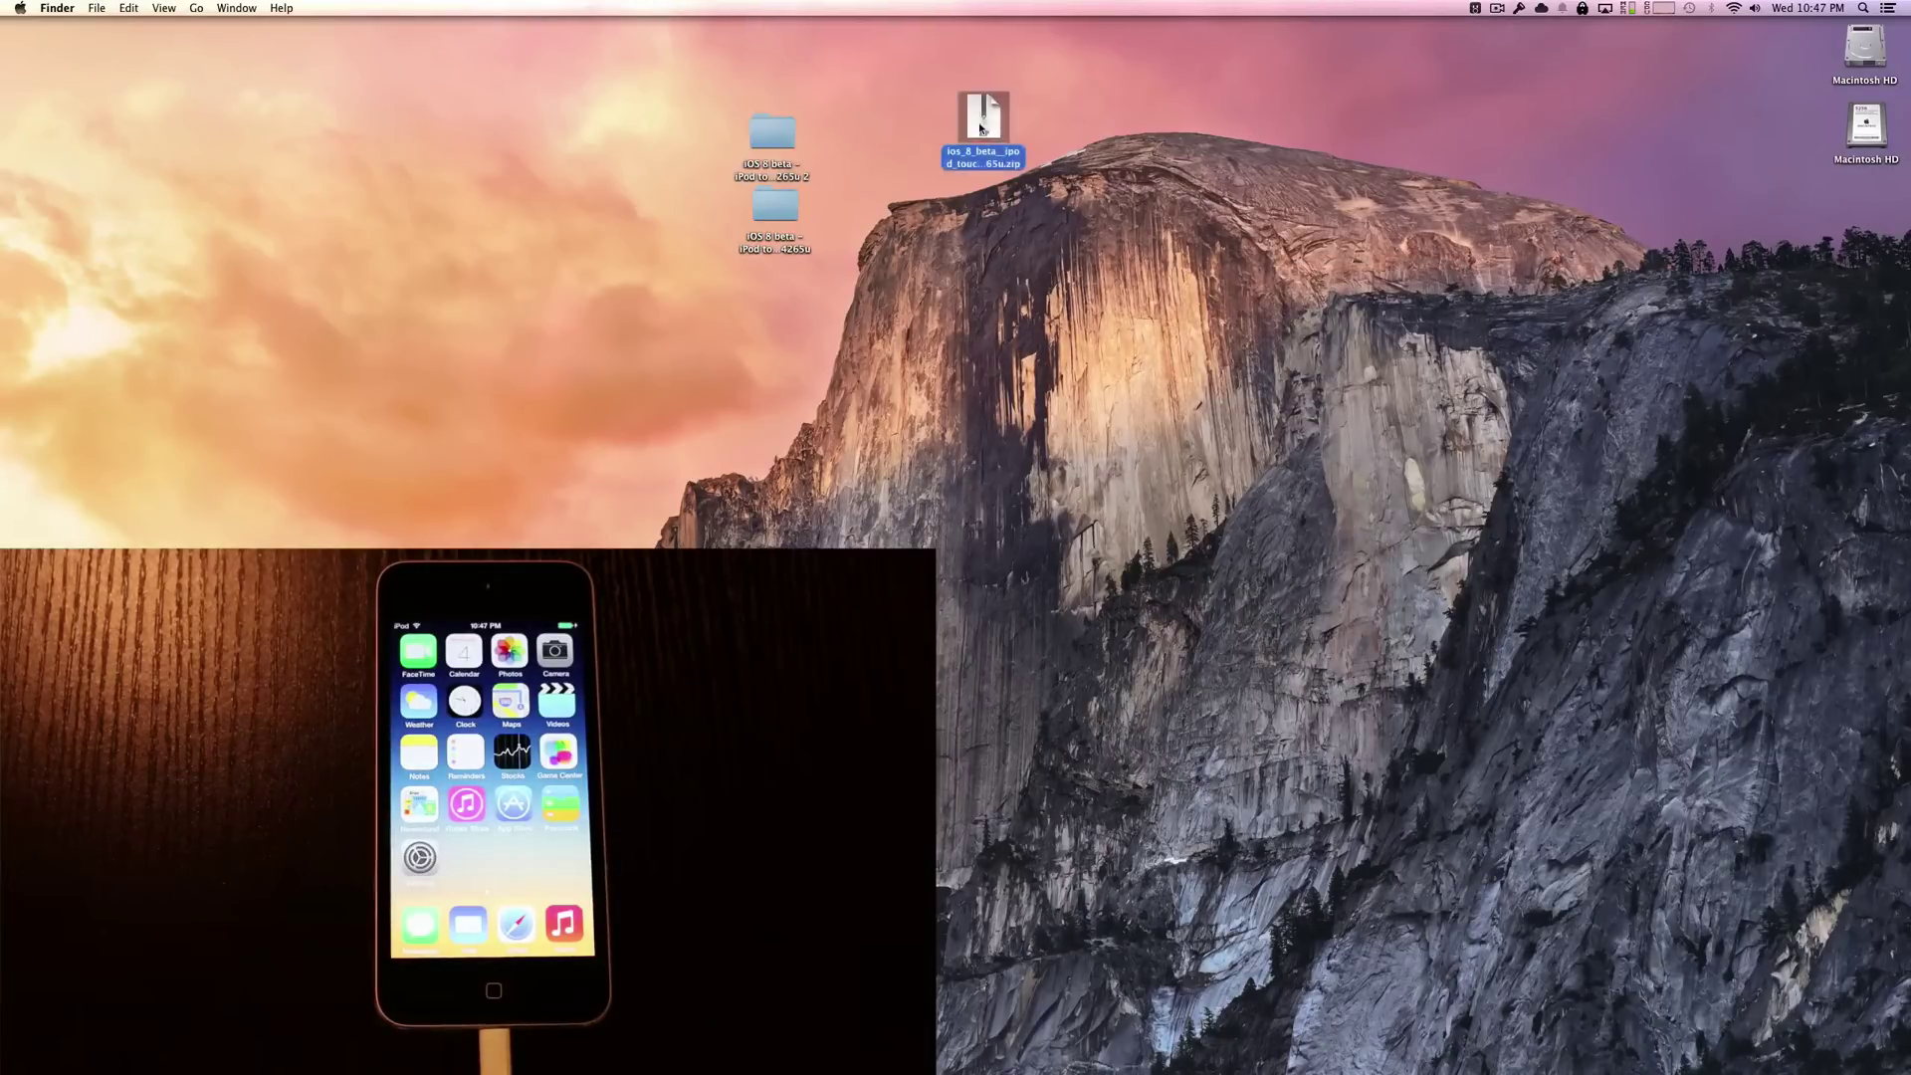
{"action": "double_click", "coordinate": [791, 127]}
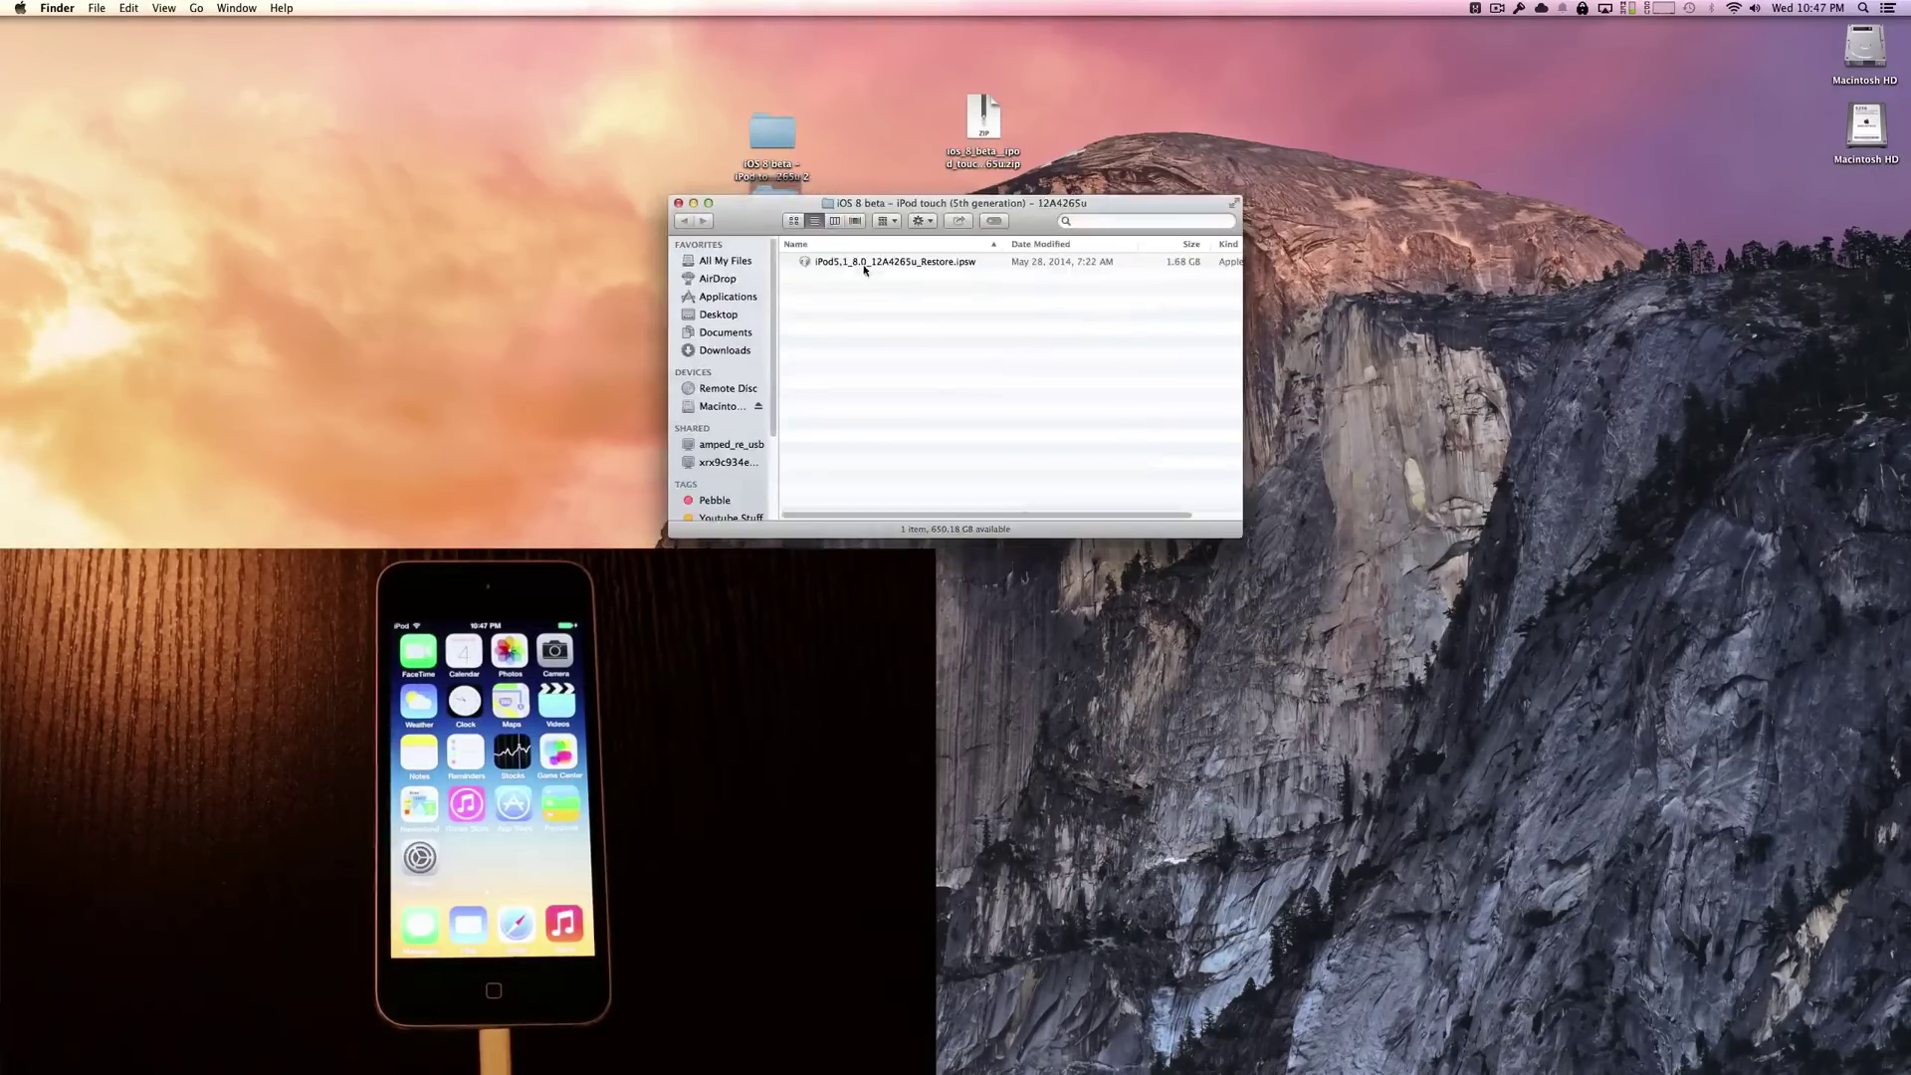
{"action": "left_click", "coordinate": [863, 265]}
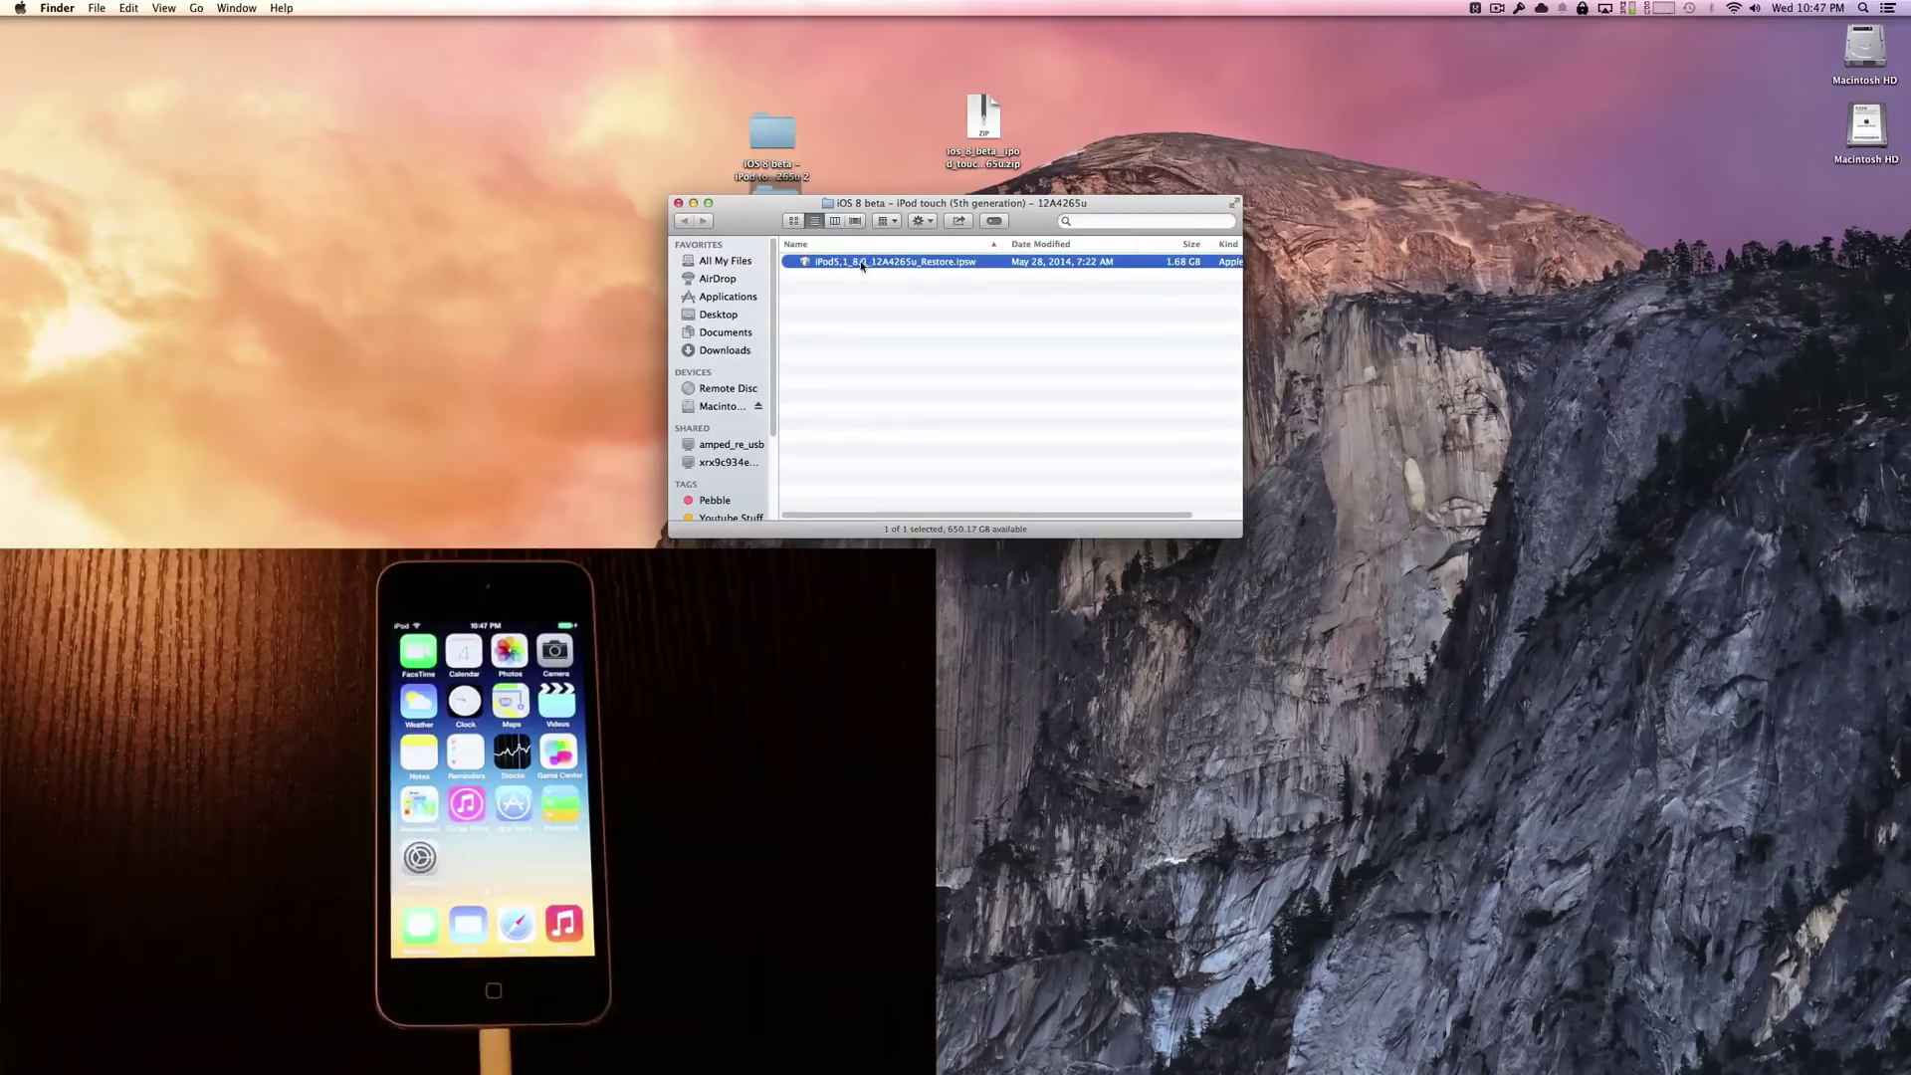
Step: Move the duplicate extracted folder on the desktop to the Trash
{"action": "left_click_drag", "start_coordinate": [785, 197], "coordinate": [939, 200]}
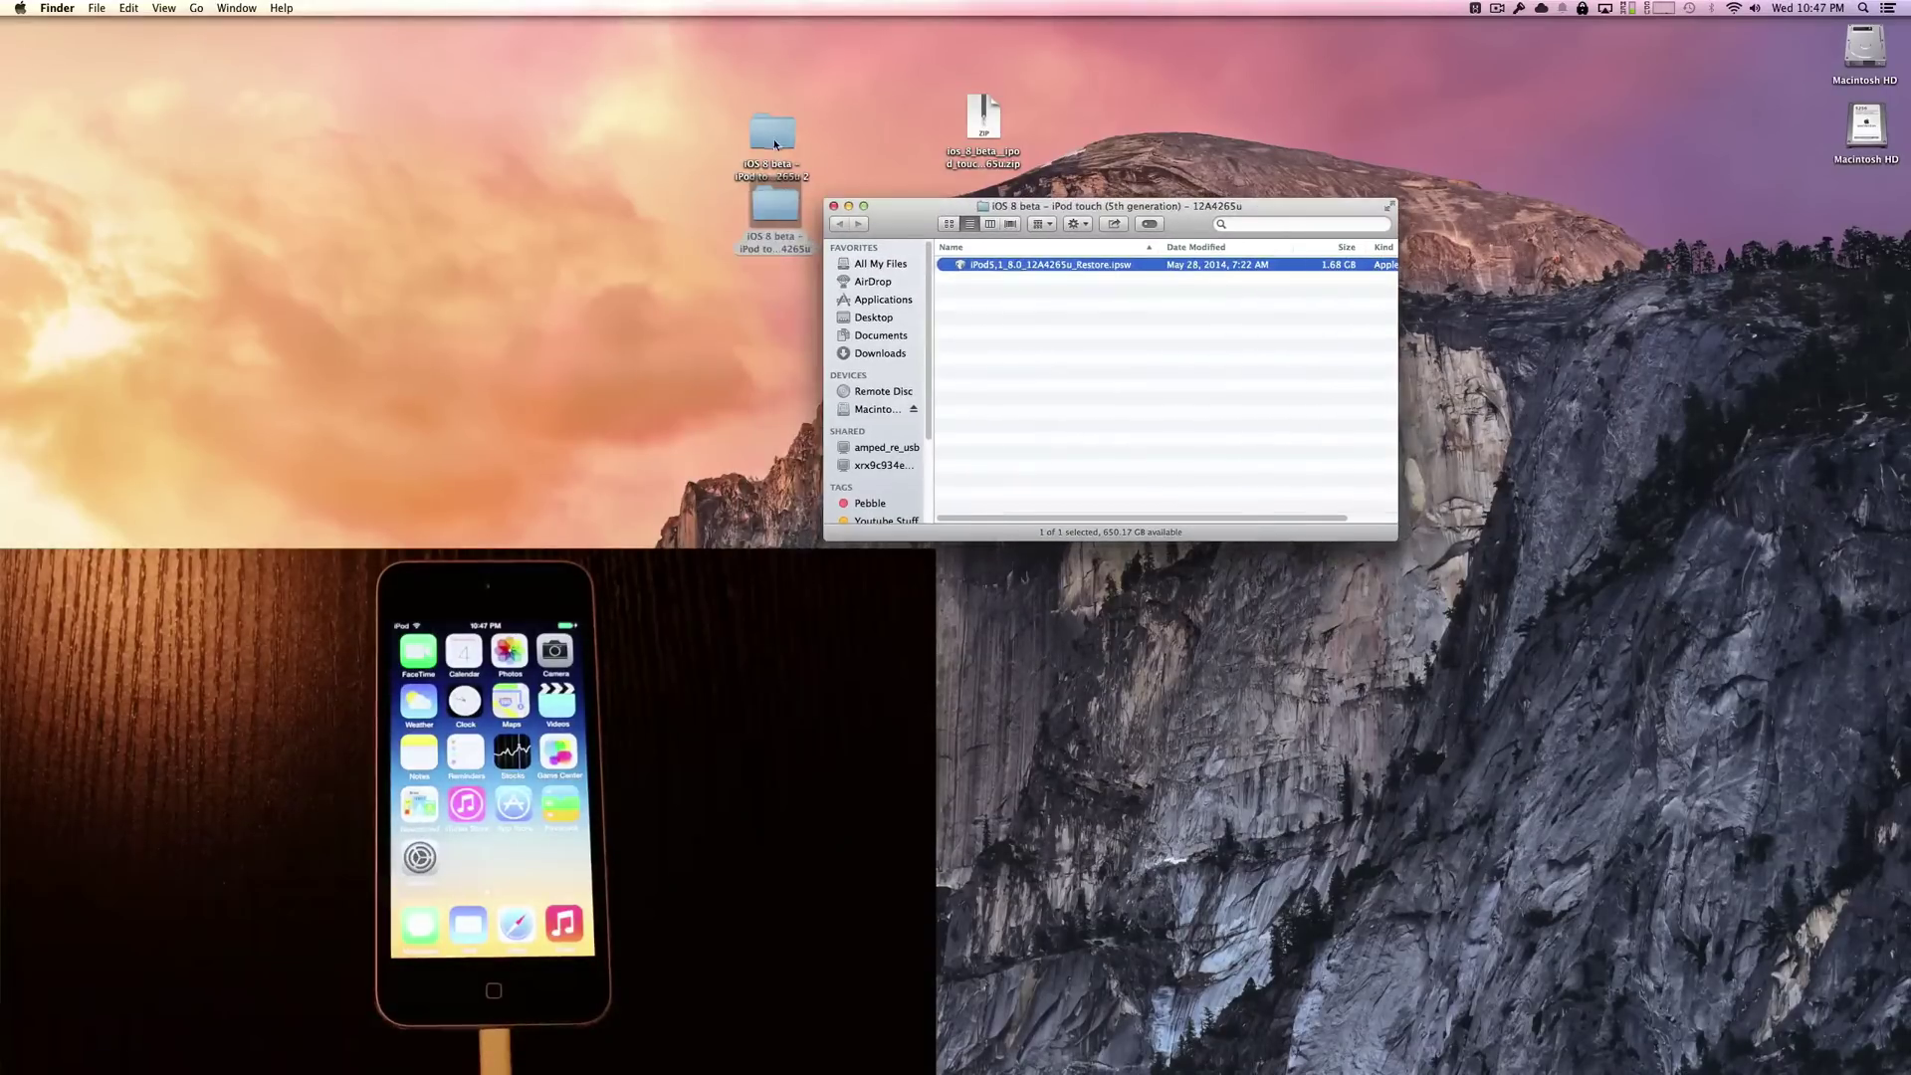
{"action": "left_click", "coordinate": [772, 134]}
{"action": "mouse_move", "coordinate": [1373, 1069]}
{"action": "key", "text": "super+BackSpace"}
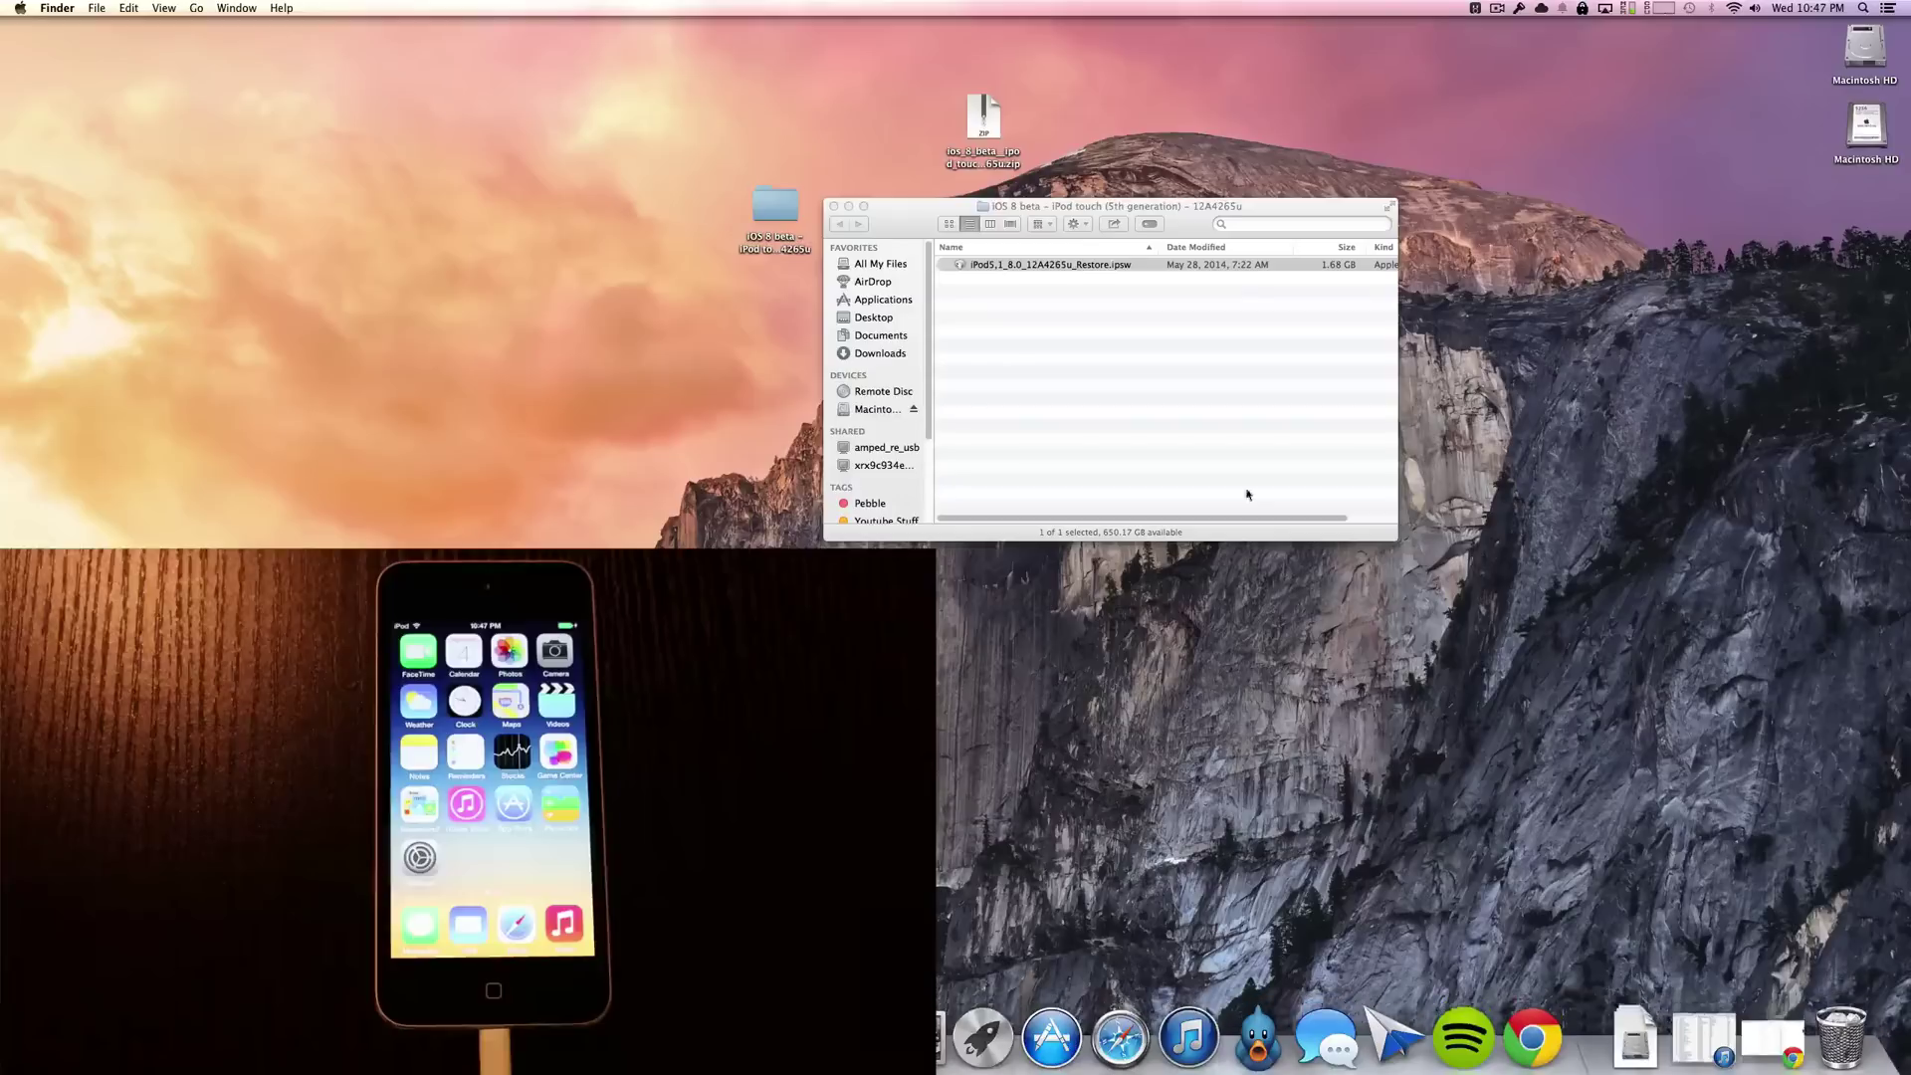
{"action": "left_click_drag", "start_coordinate": [856, 206], "coordinate": [890, 88]}
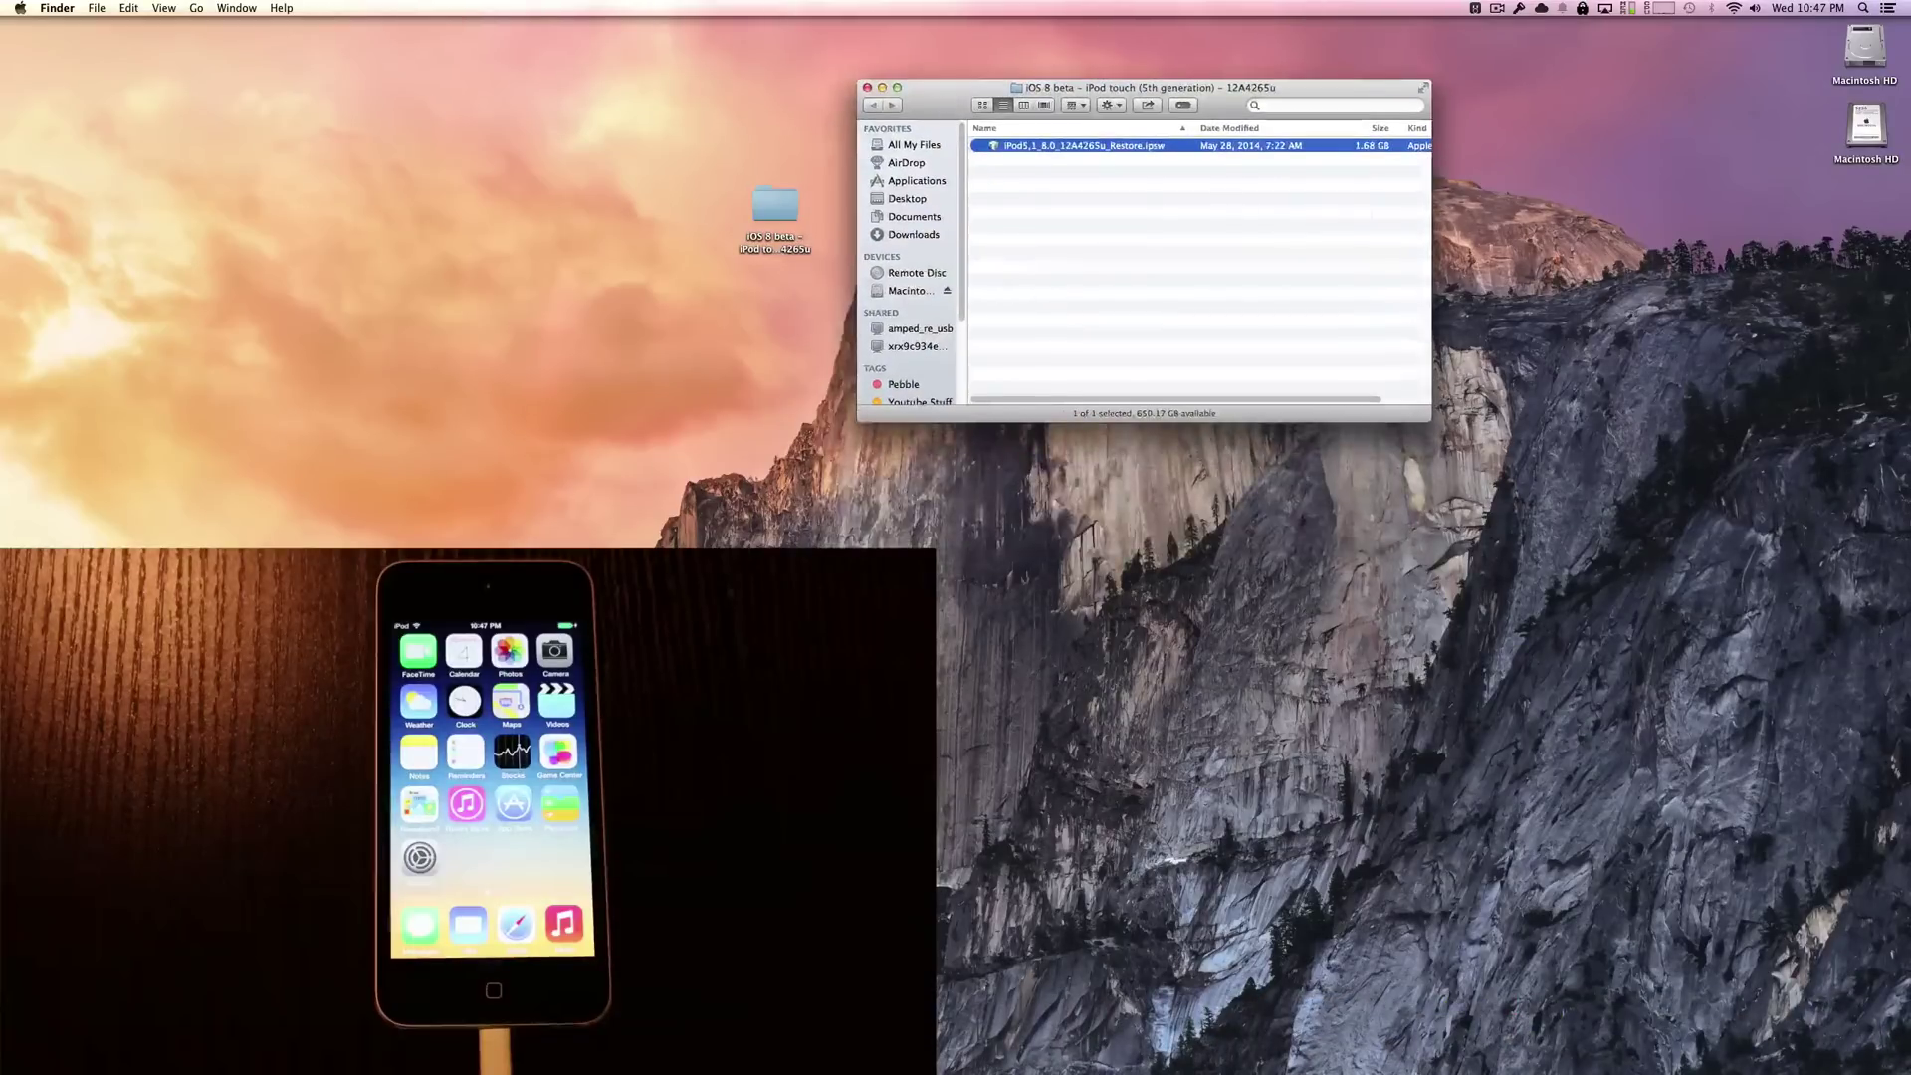
Step: Restore iTunes, check its version in About iTunes, and turn on View > Show Sidebar
{"action": "mouse_move", "coordinate": [1579, 1063]}
{"action": "left_click", "coordinate": [1703, 1025]}
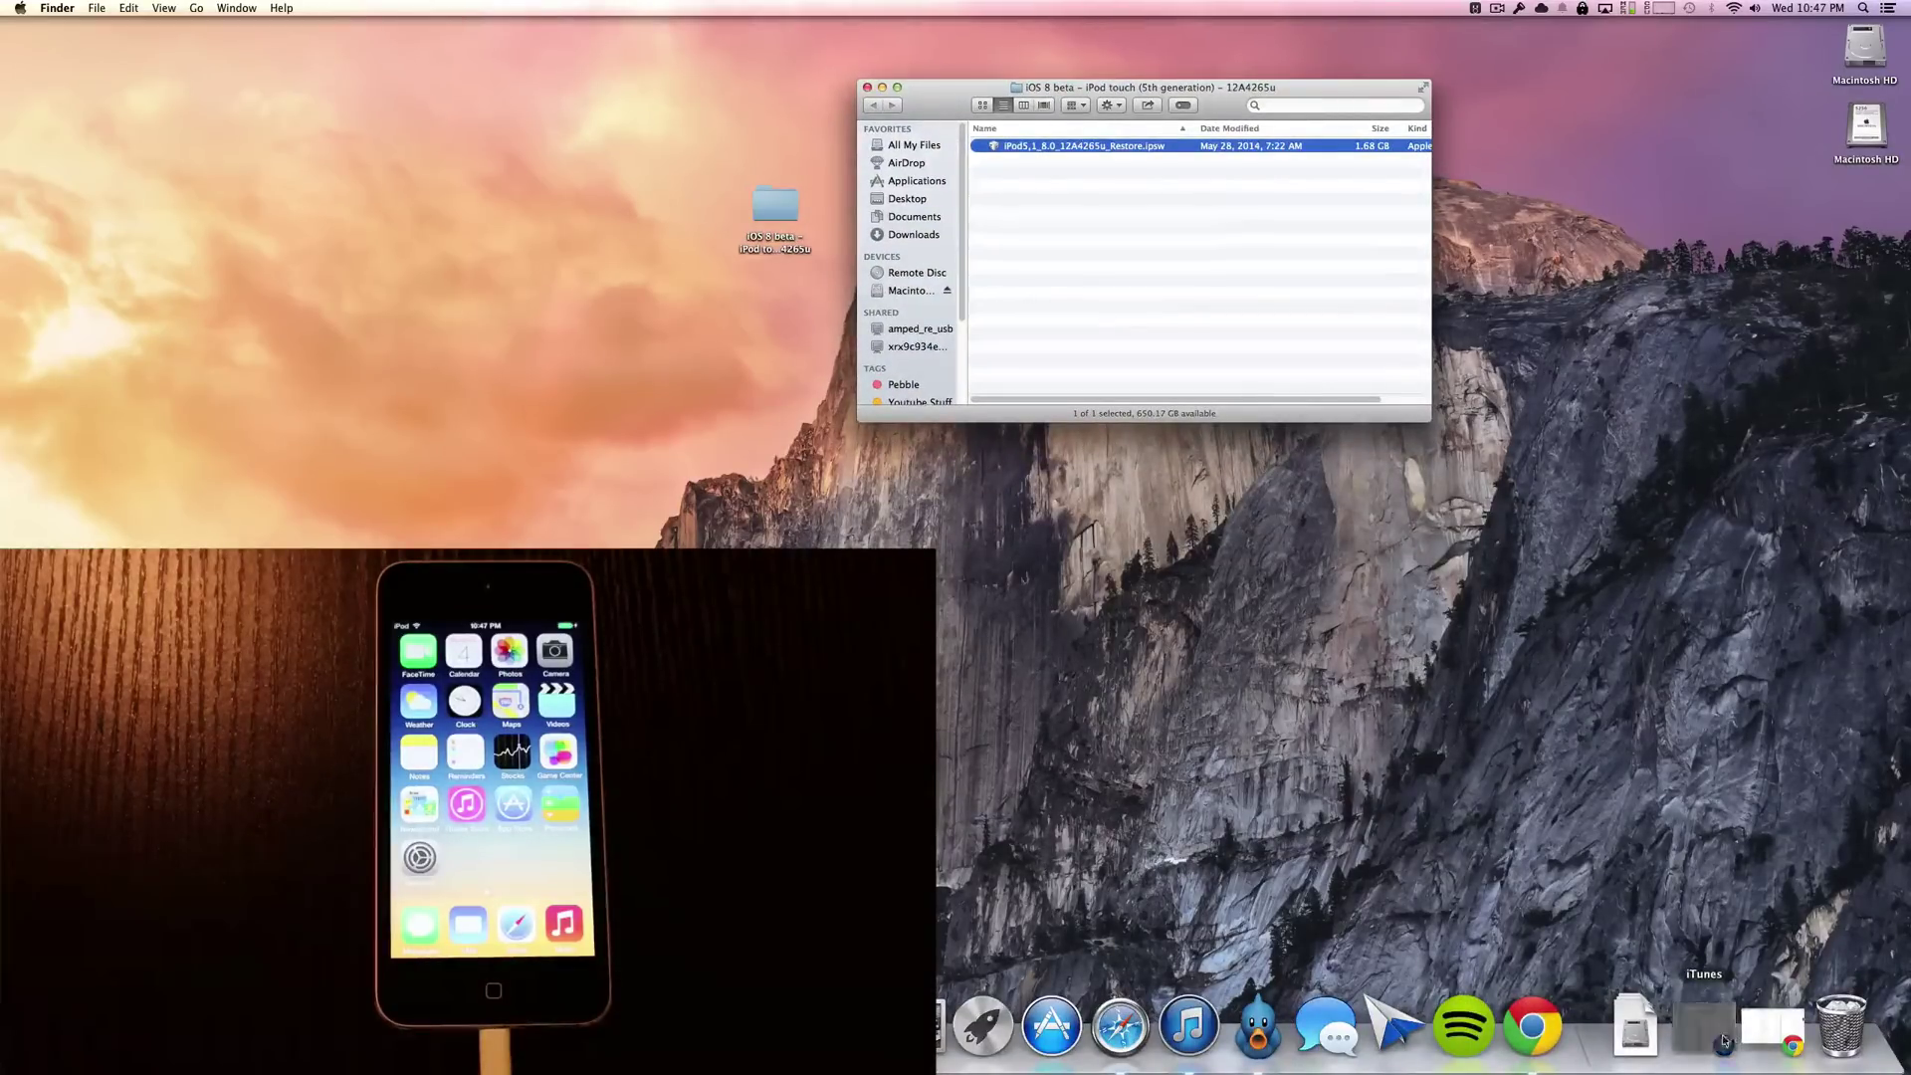
{"action": "left_click", "coordinate": [57, 8]}
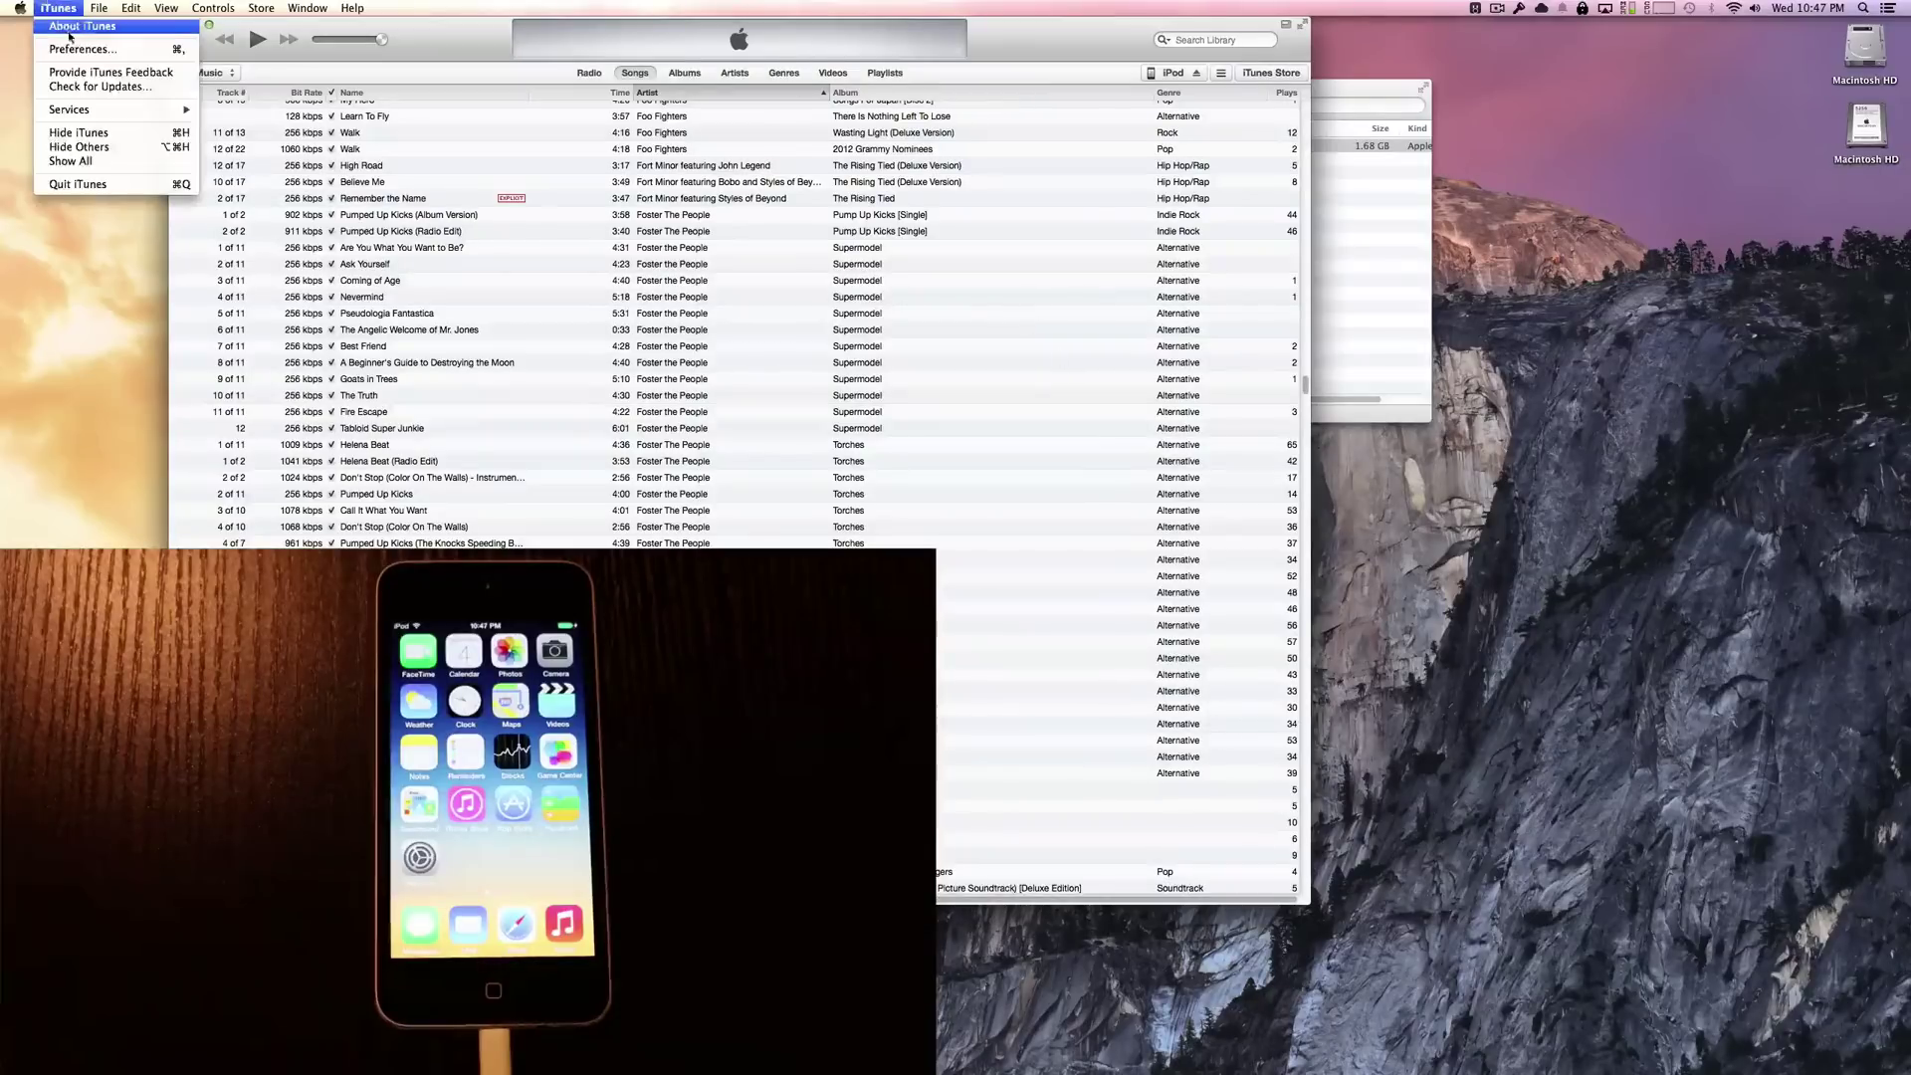
{"action": "left_click", "coordinate": [71, 28]}
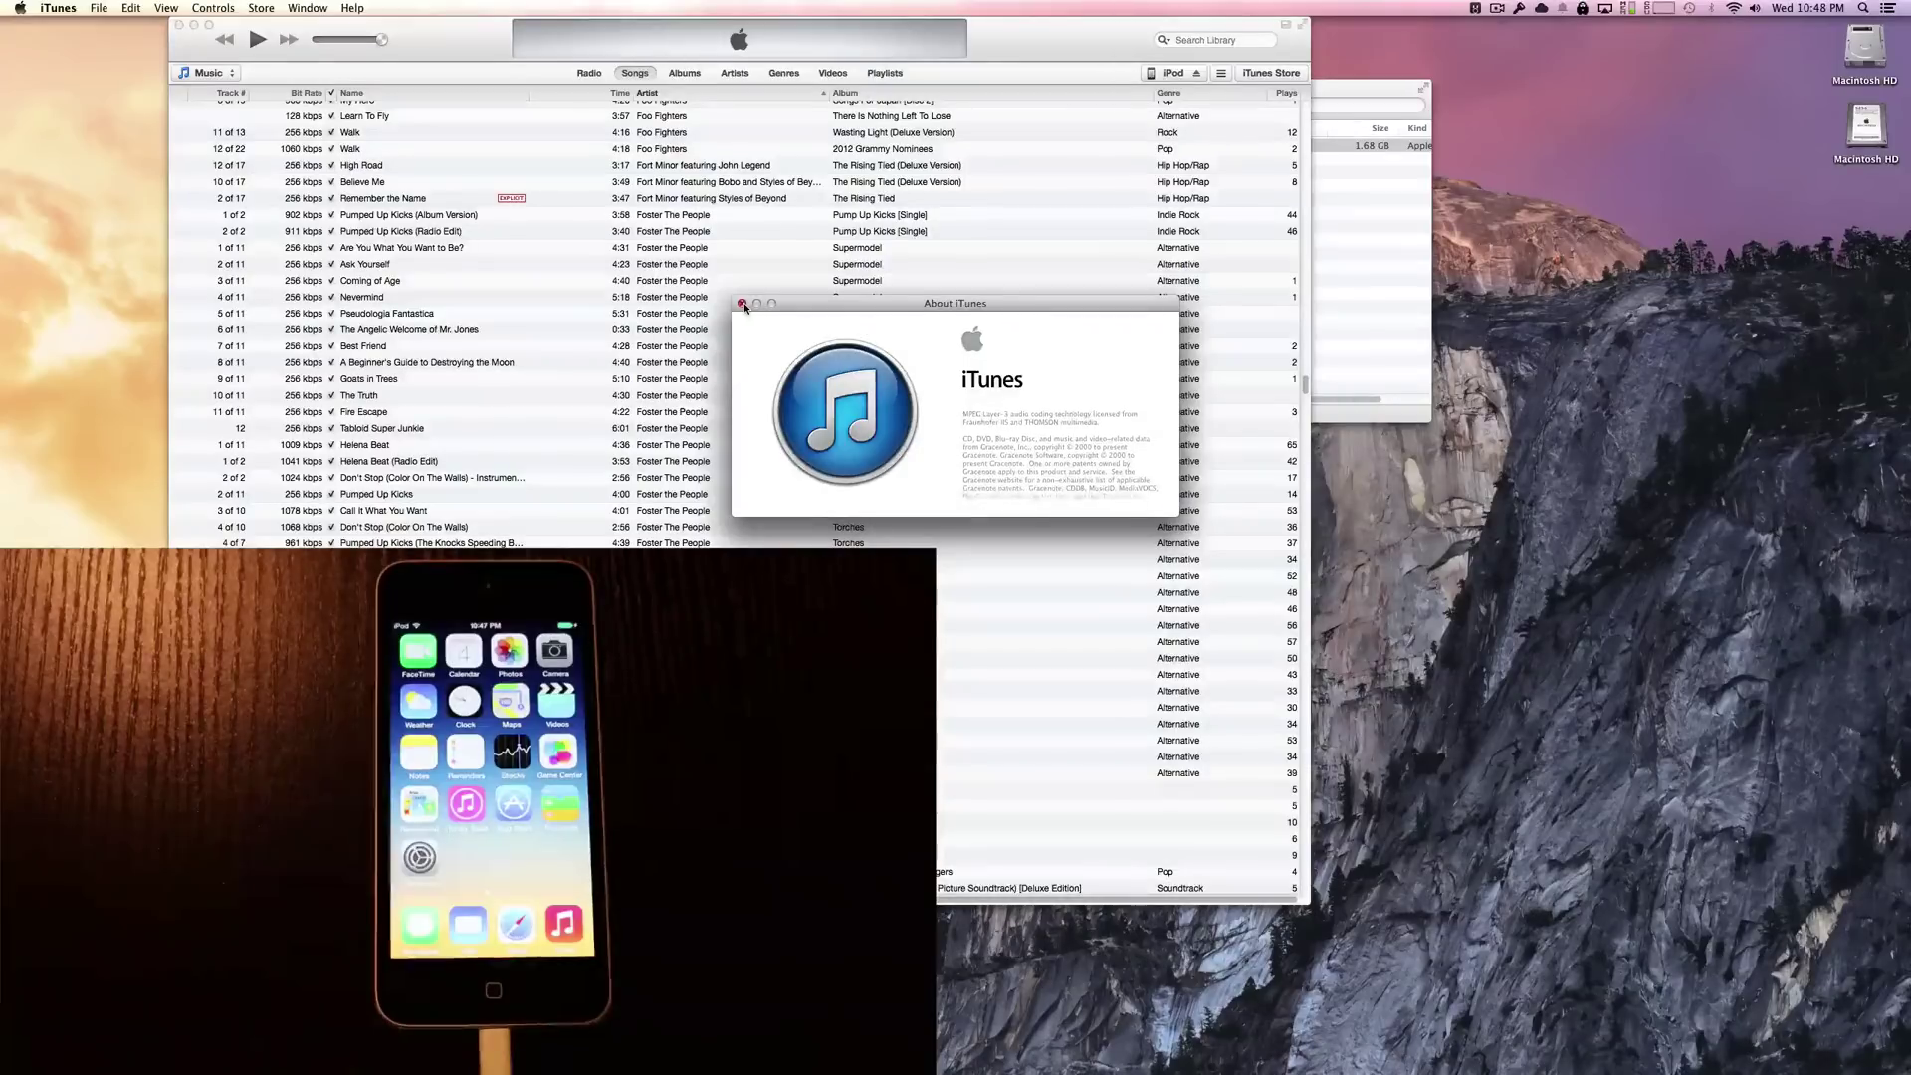
{"action": "left_click", "coordinate": [743, 303]}
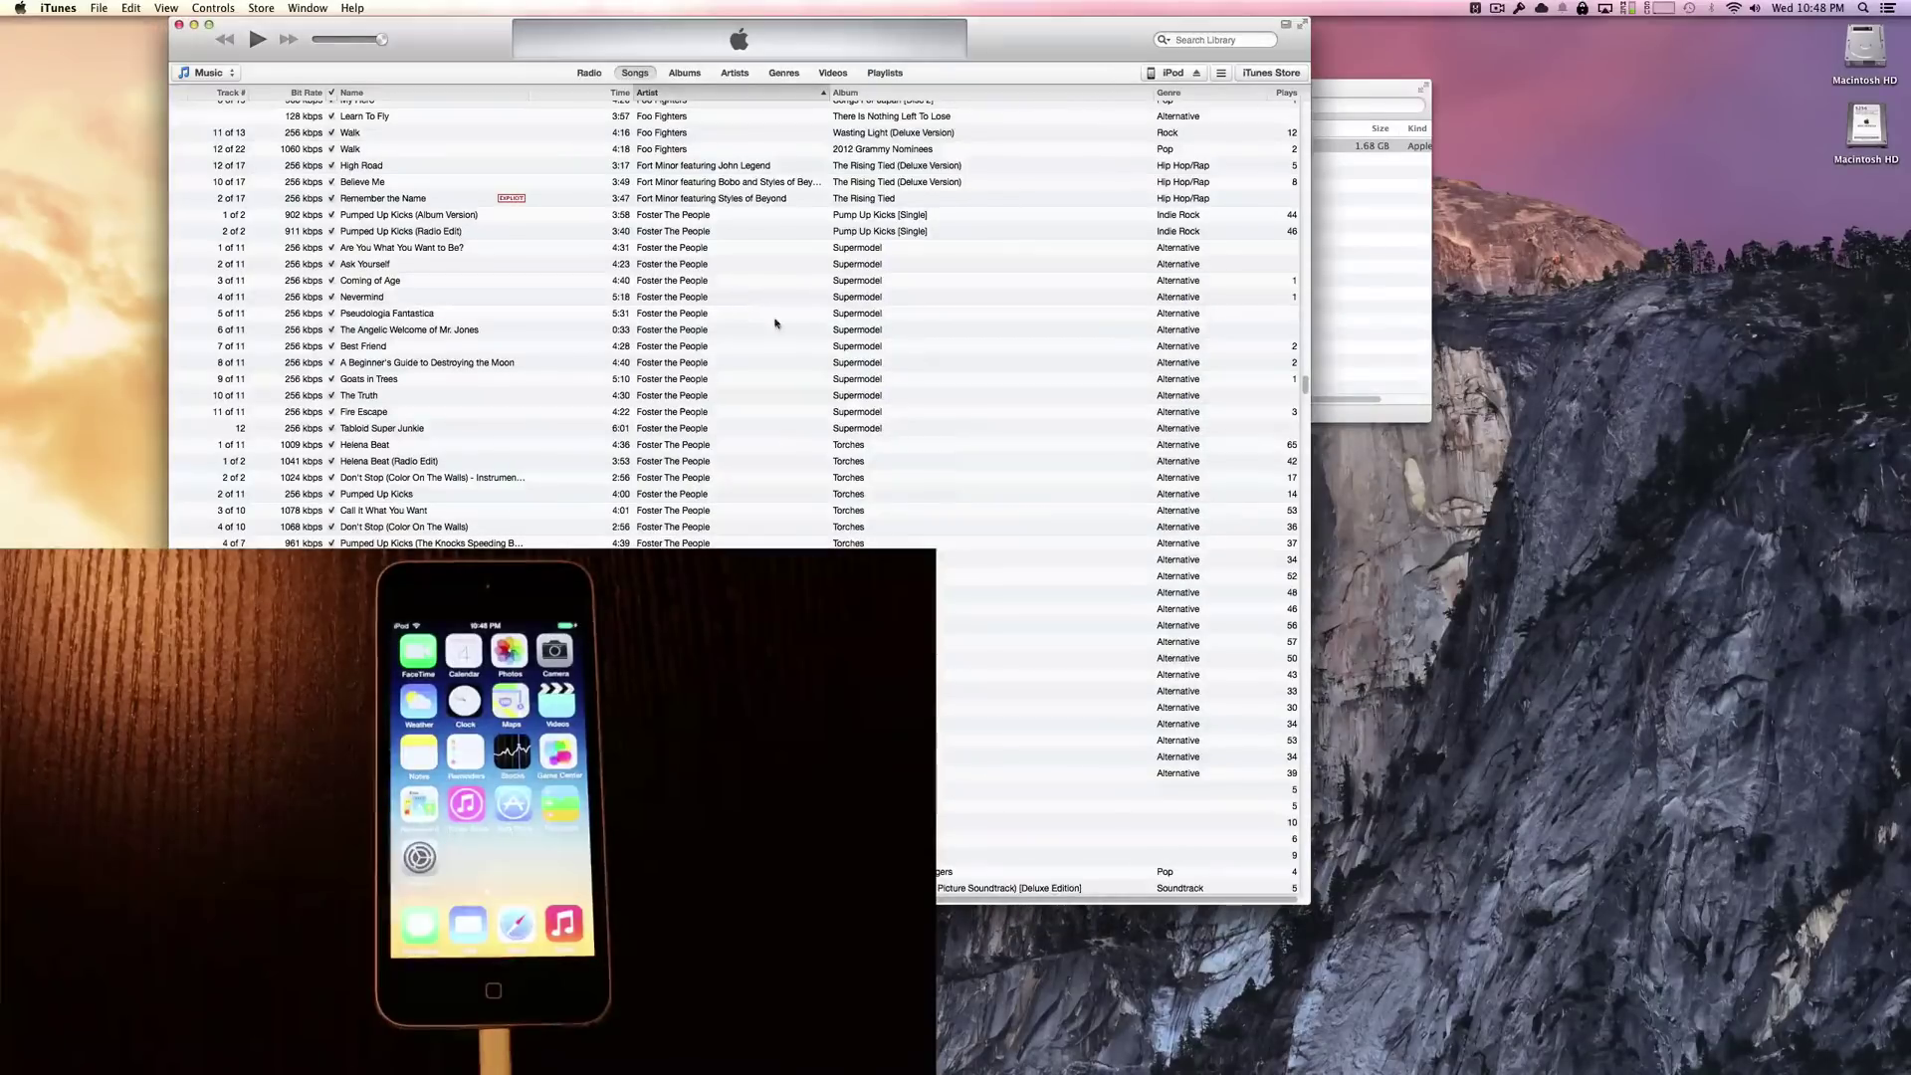
{"action": "left_click", "coordinate": [167, 8]}
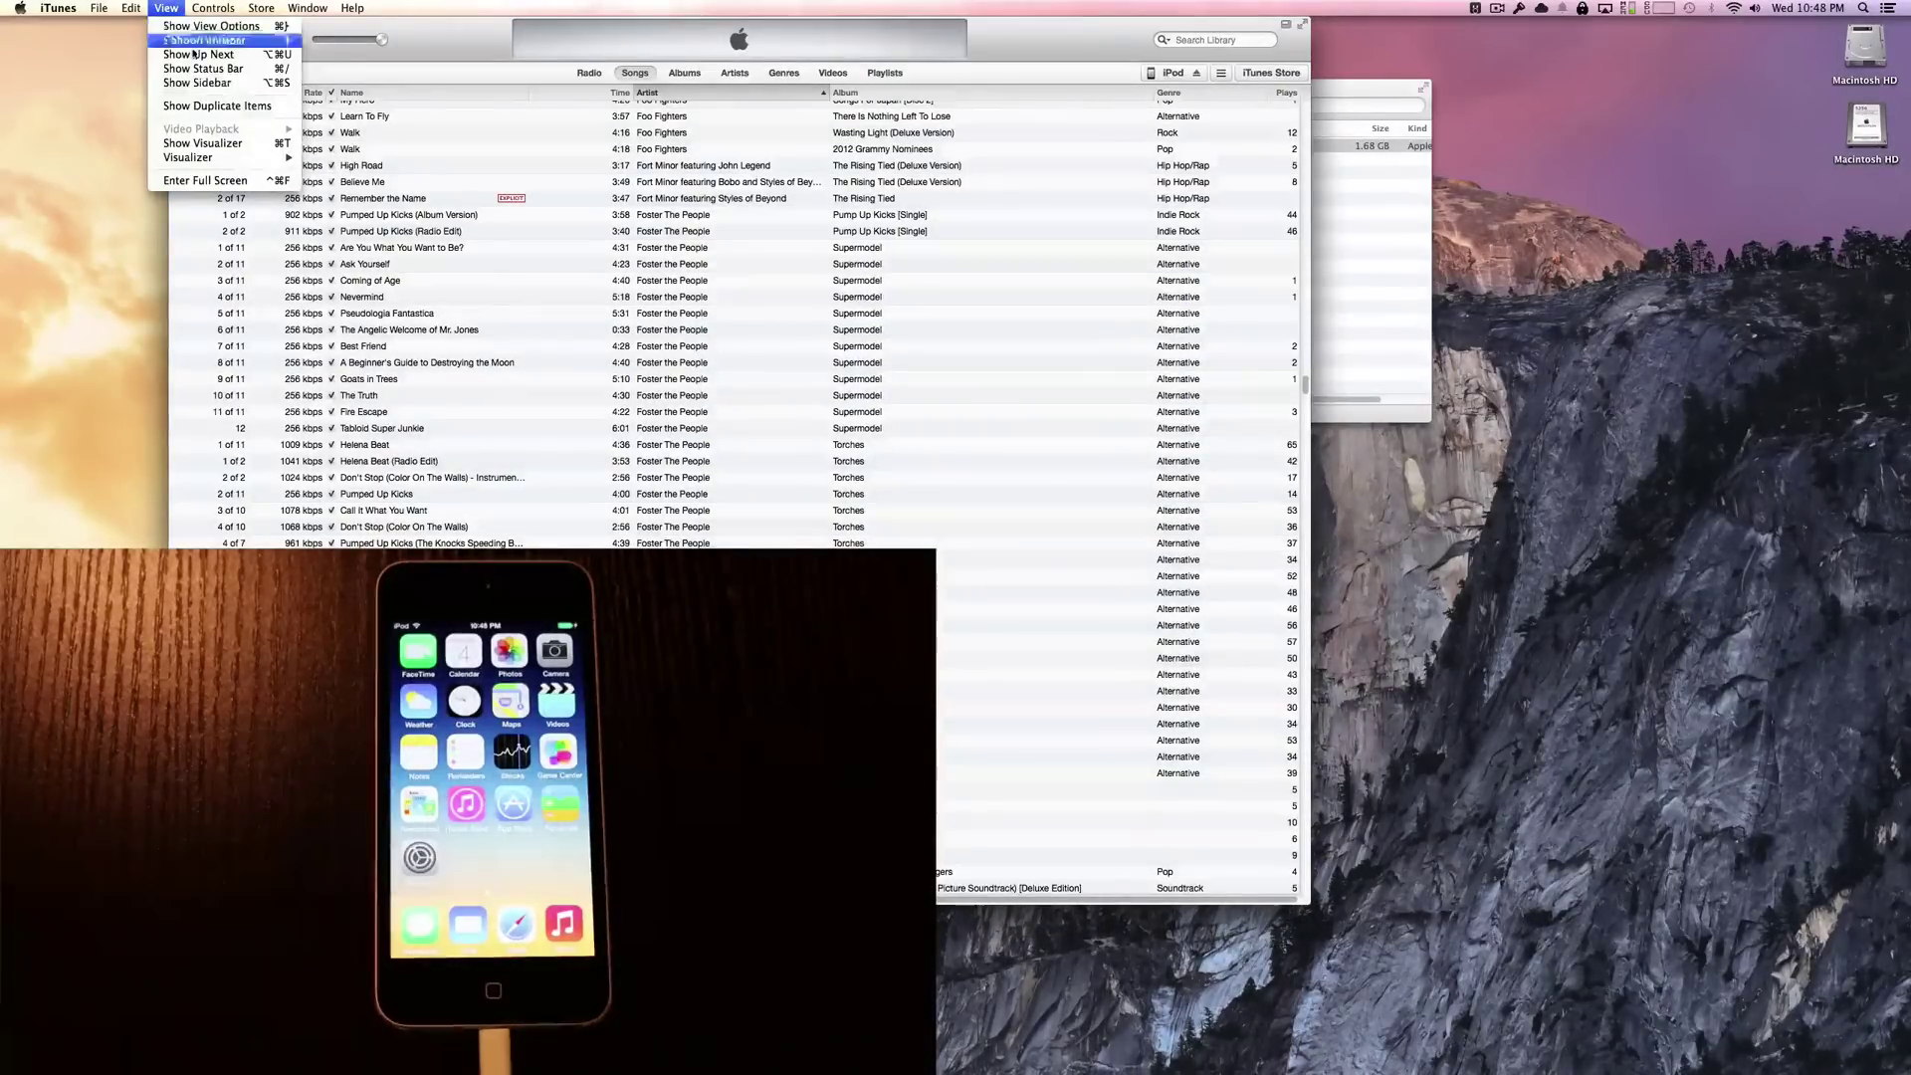
{"action": "left_click", "coordinate": [197, 83]}
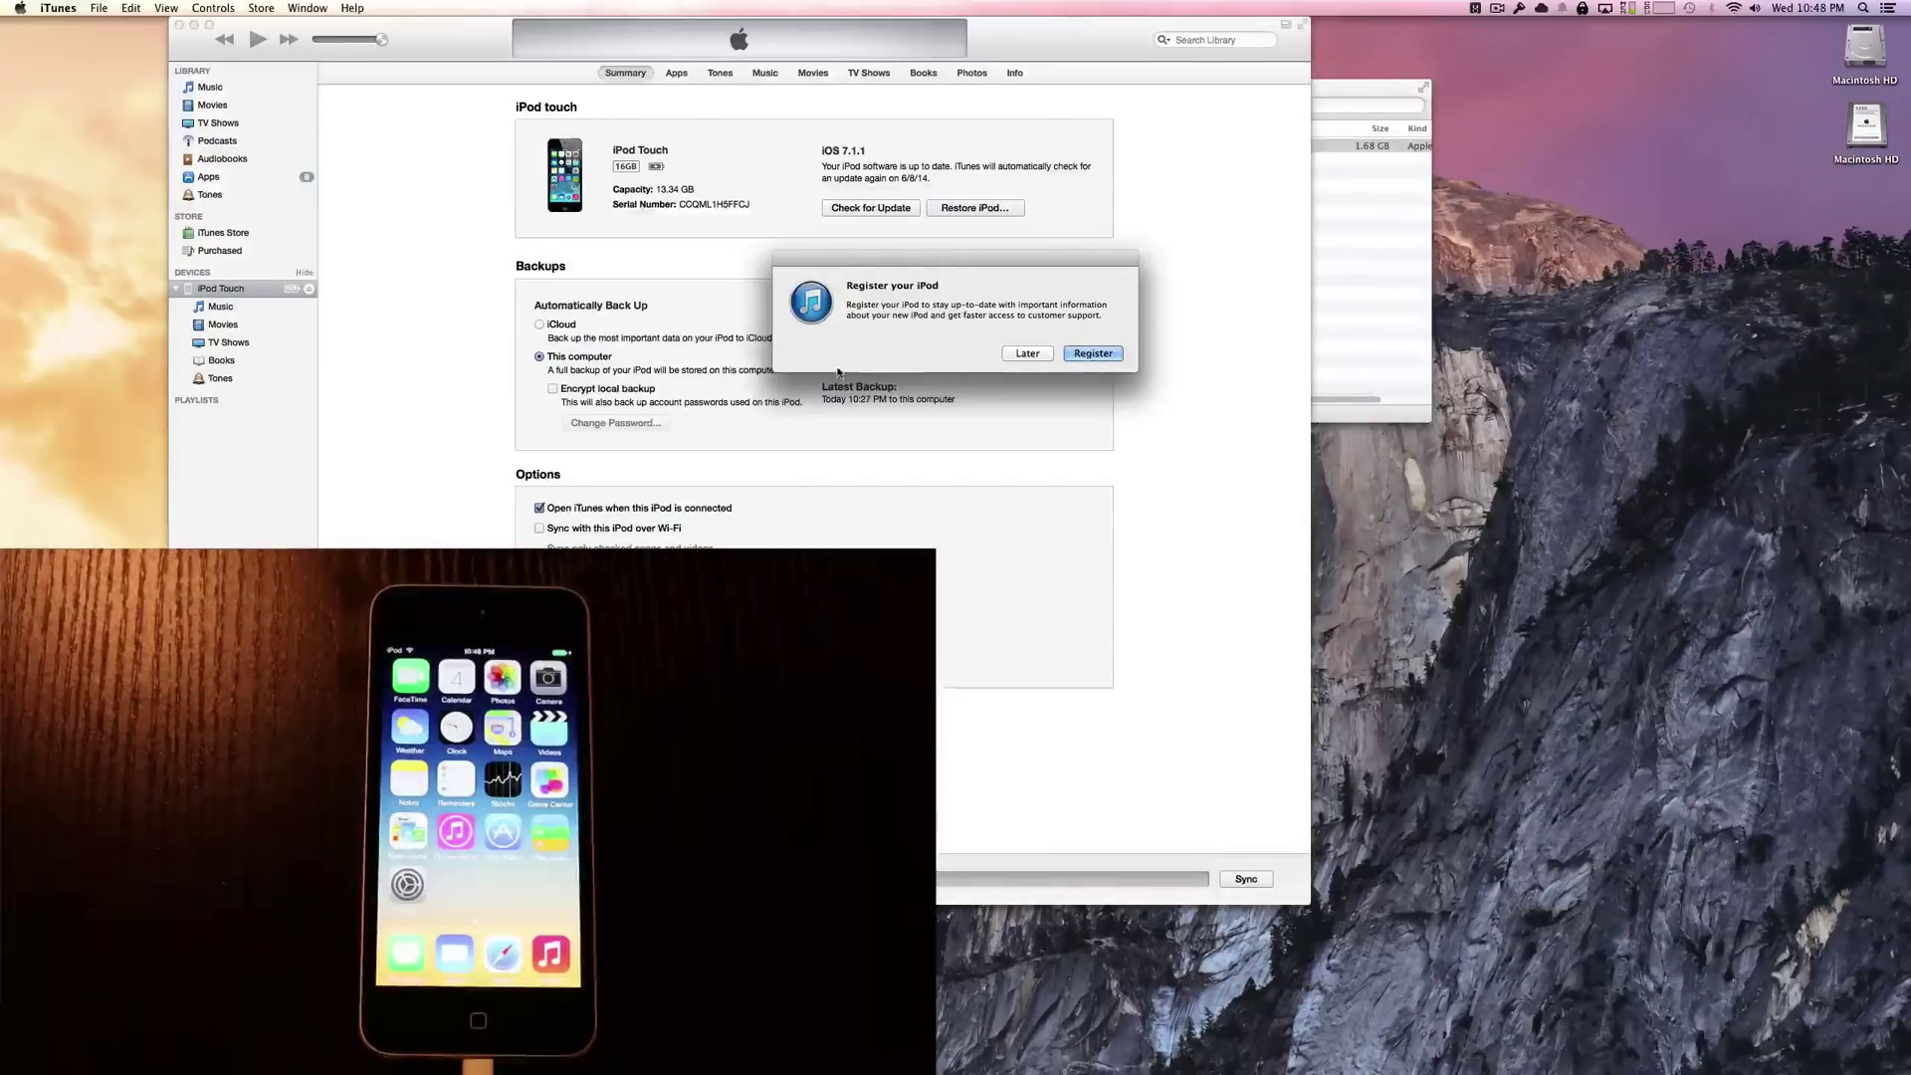
Step: Dismiss the registration prompt and back up the iPod Touch, latest backup today 10:48 PM
{"action": "left_click", "coordinate": [1037, 357]}
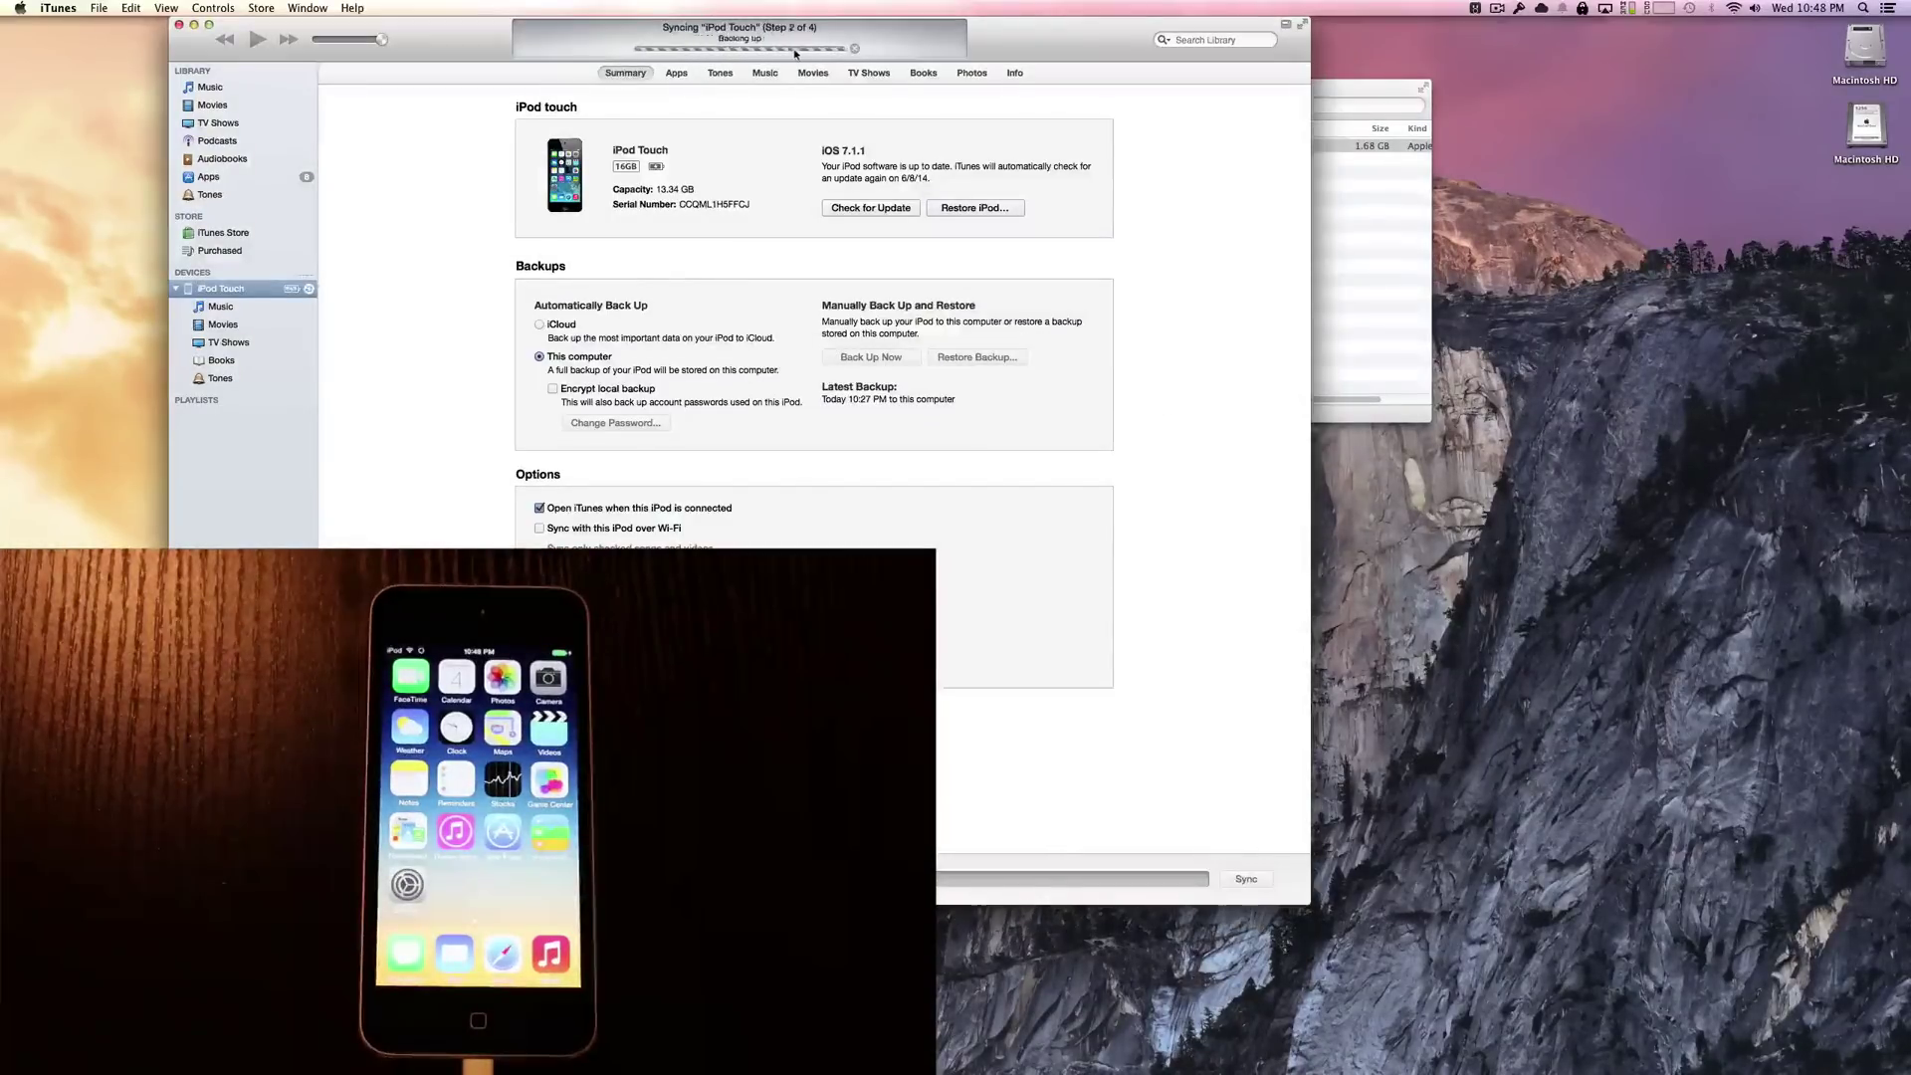
{"action": "left_click_drag", "start_coordinate": [965, 56], "coordinate": [1198, 57]}
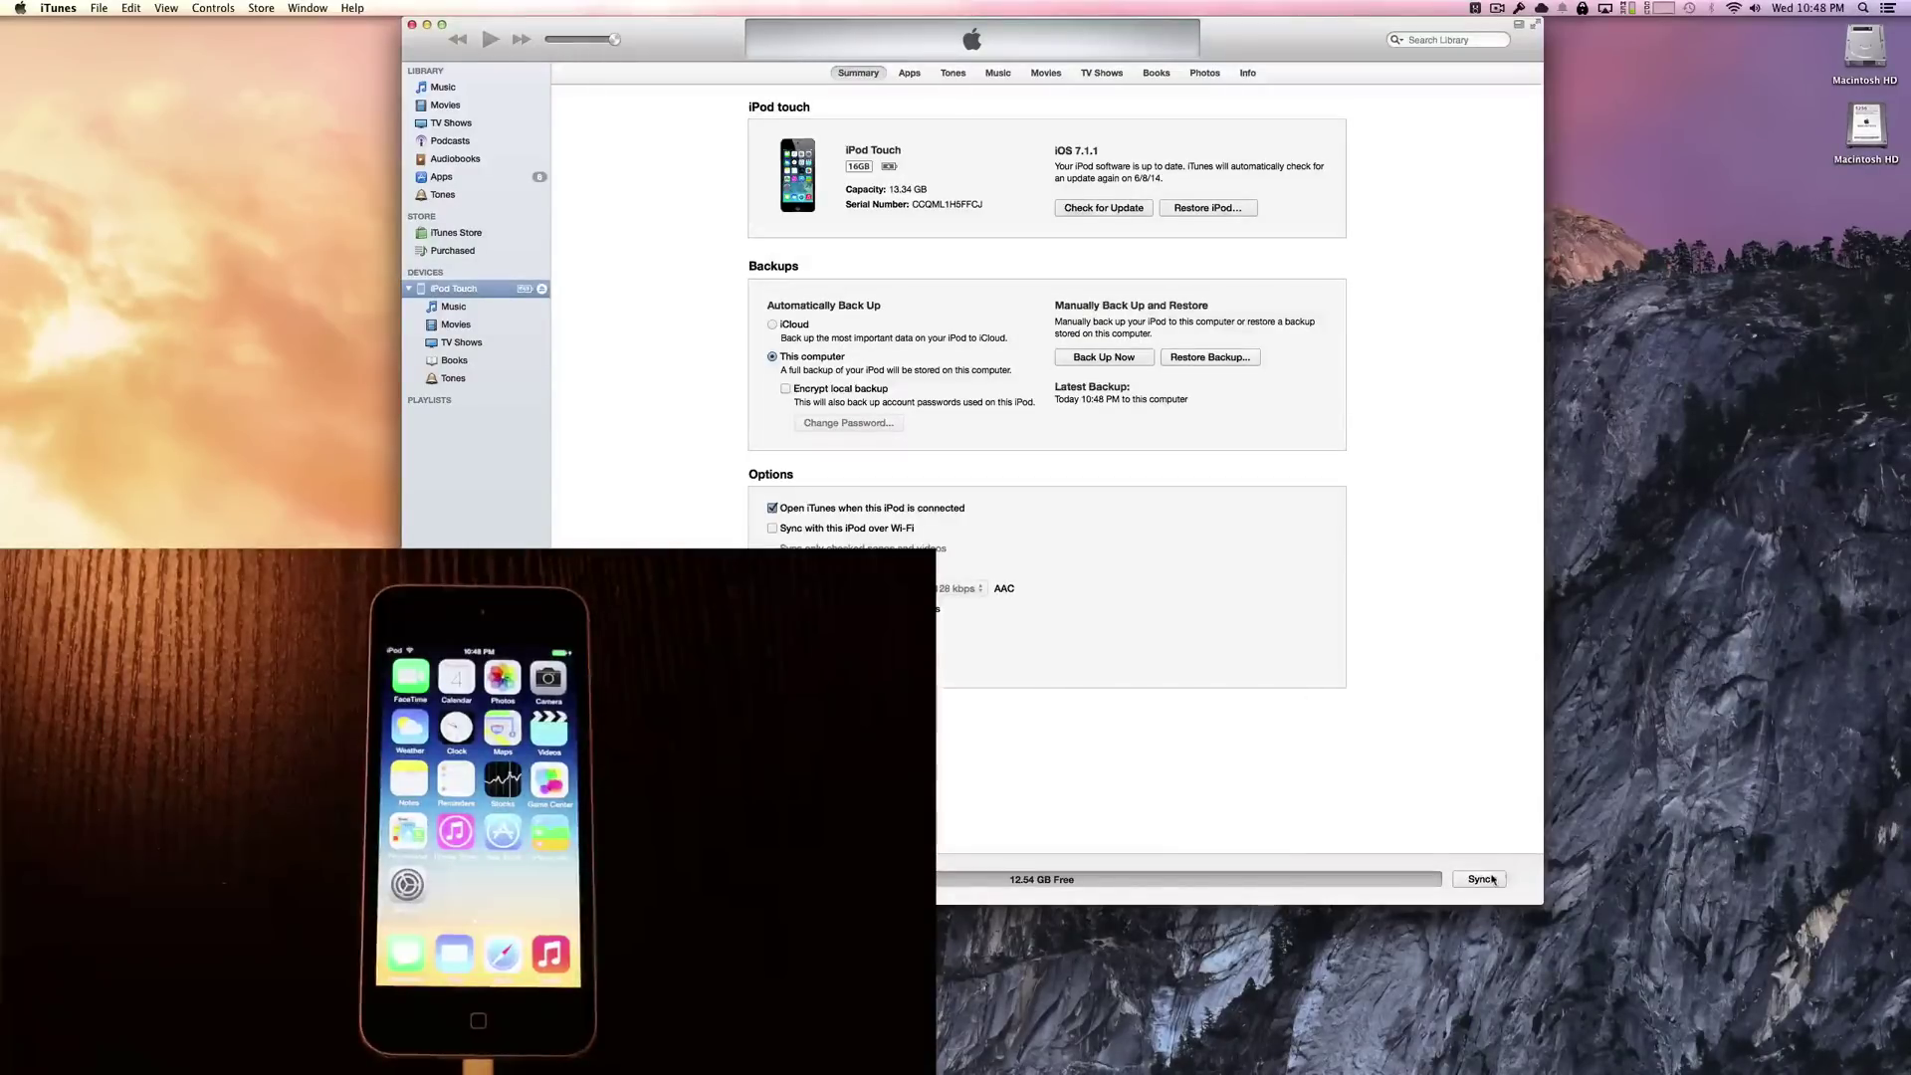
{"action": "right_click", "coordinate": [454, 291]}
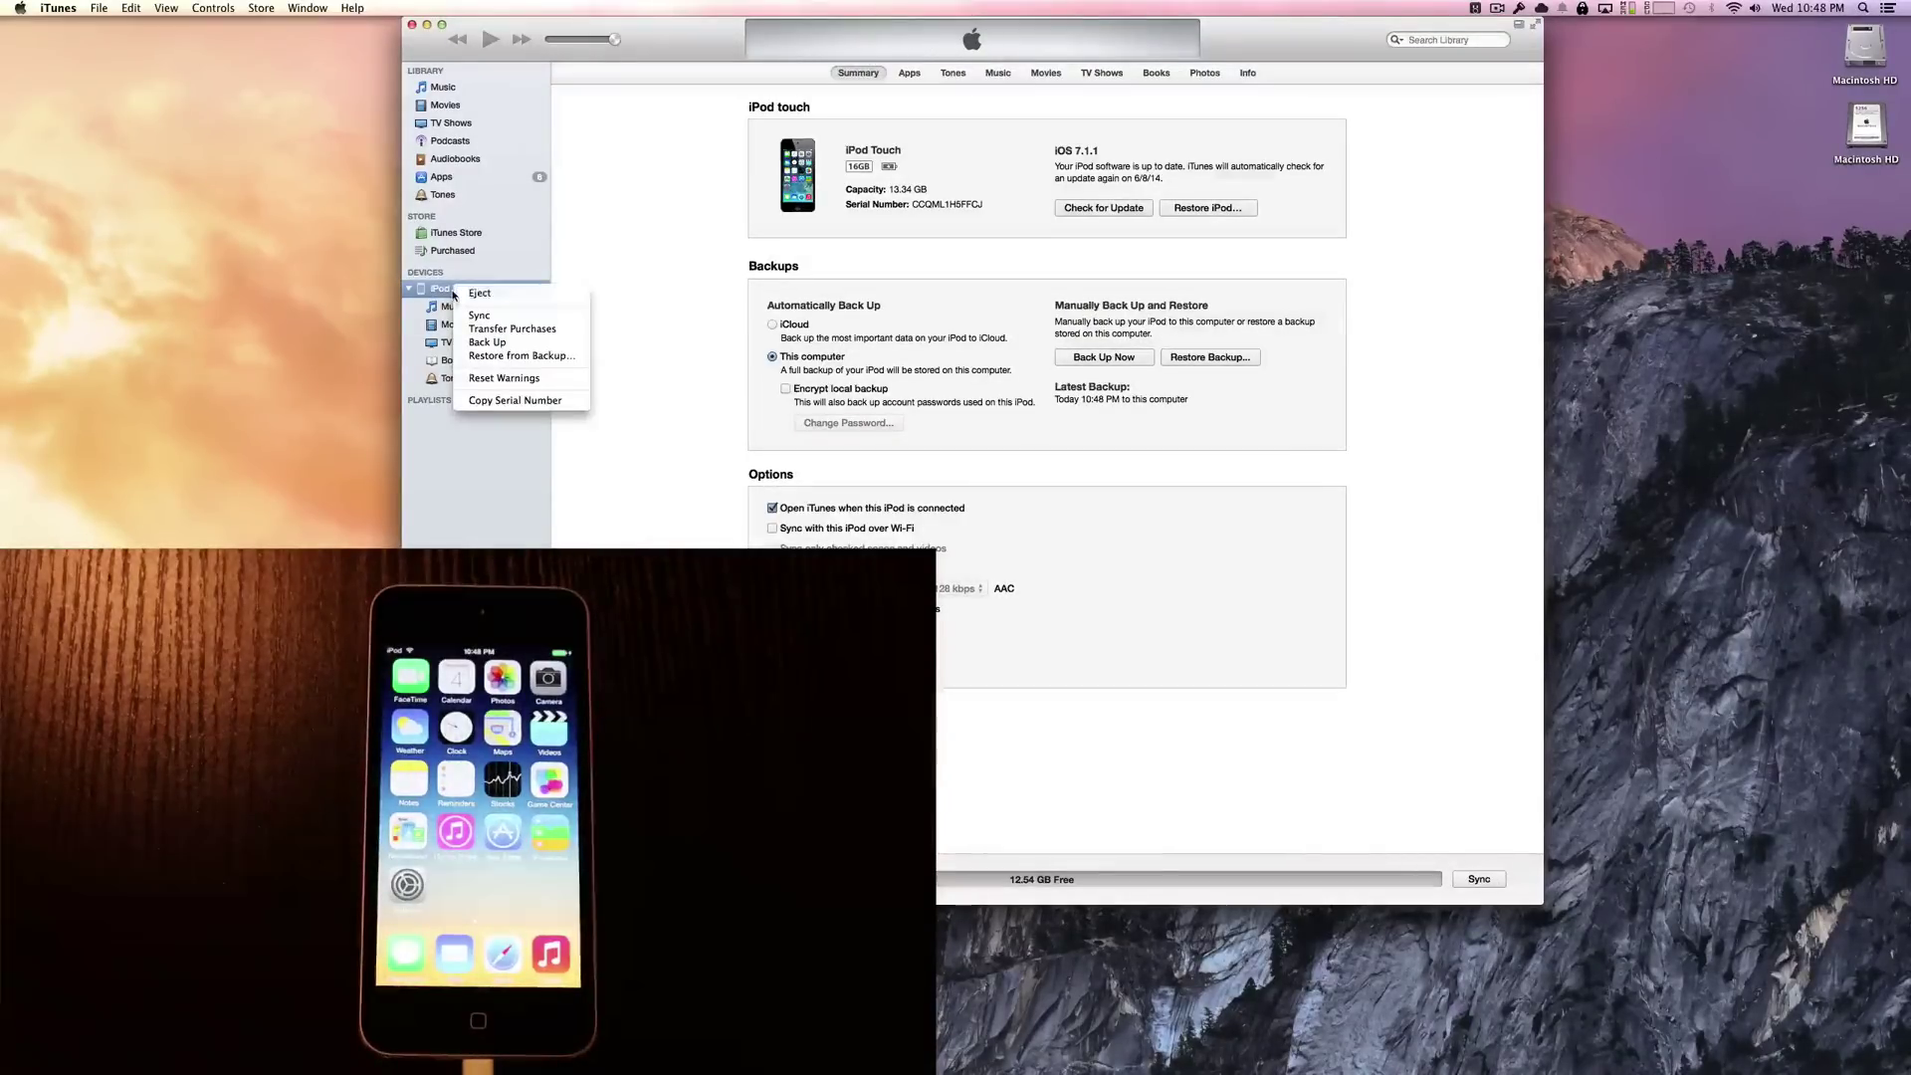
{"action": "left_click", "coordinate": [502, 342]}
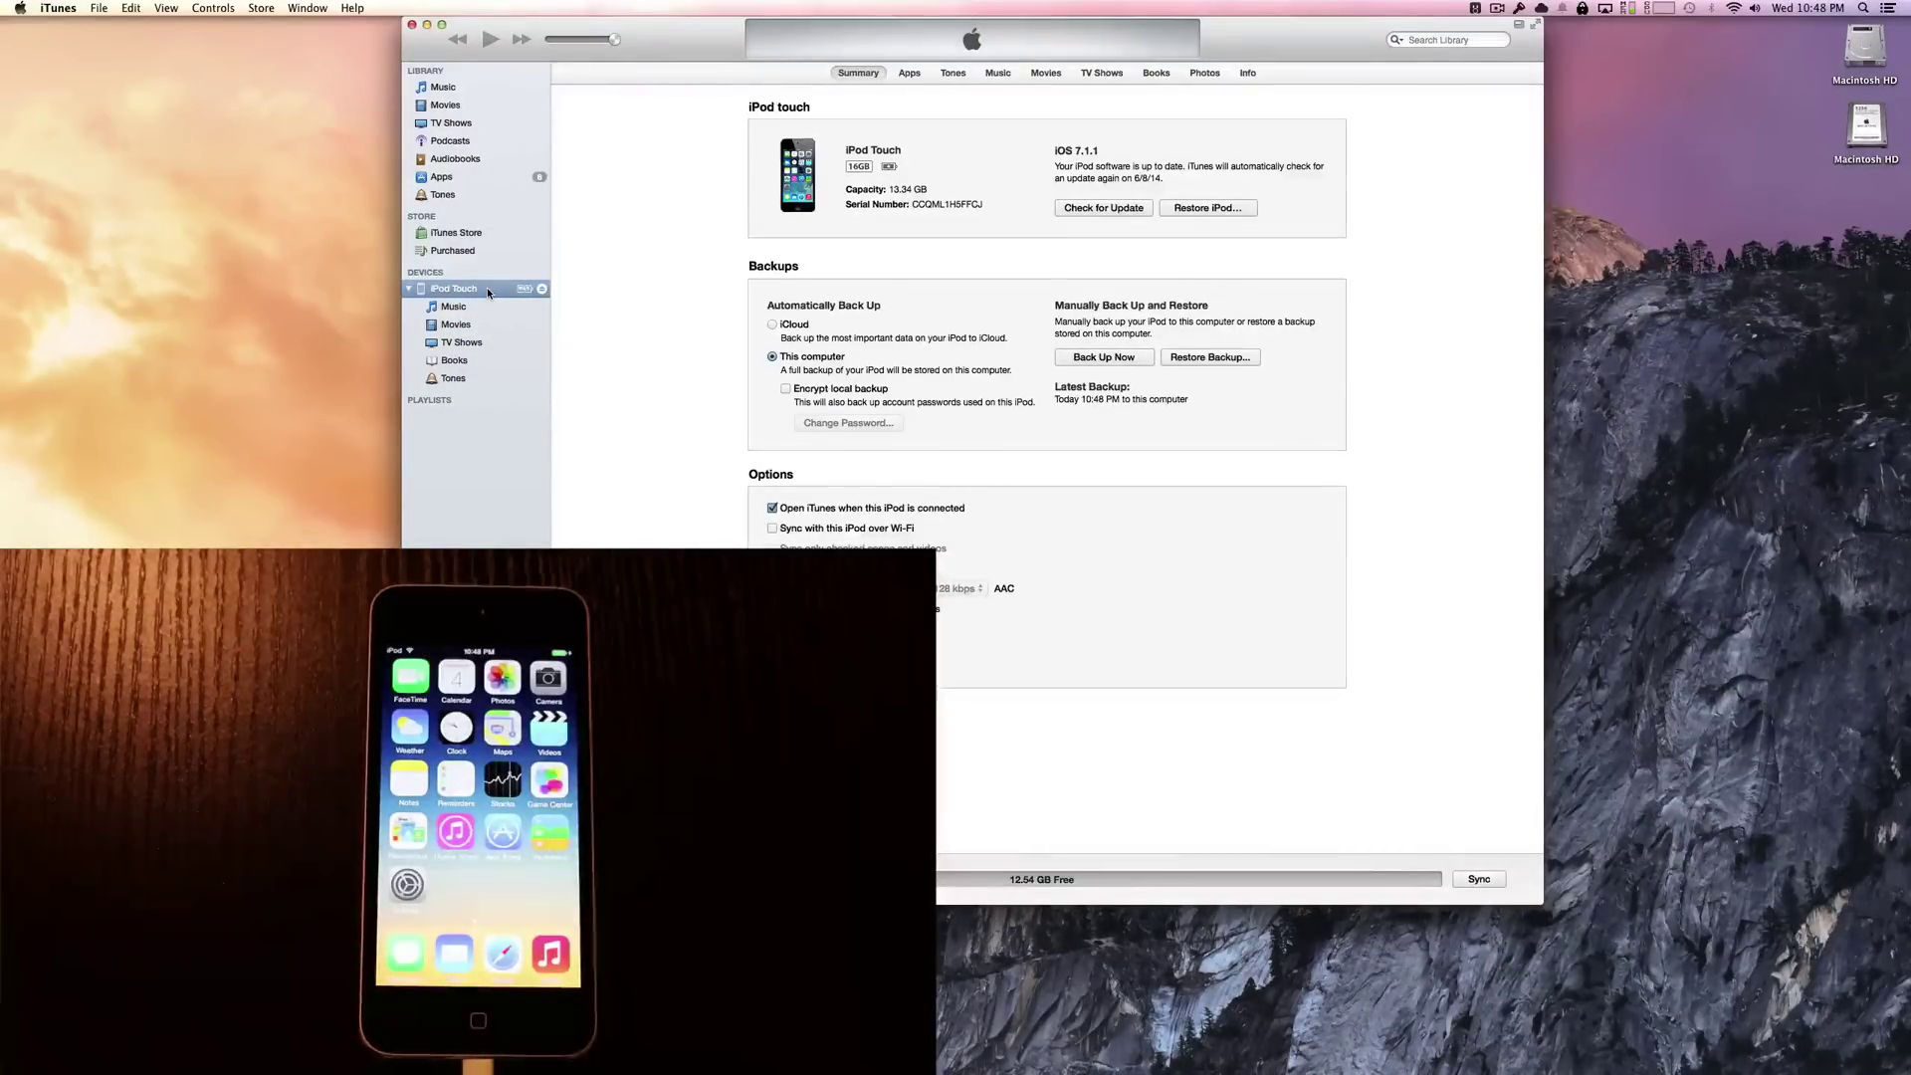
{"action": "left_click", "coordinate": [1479, 879]}
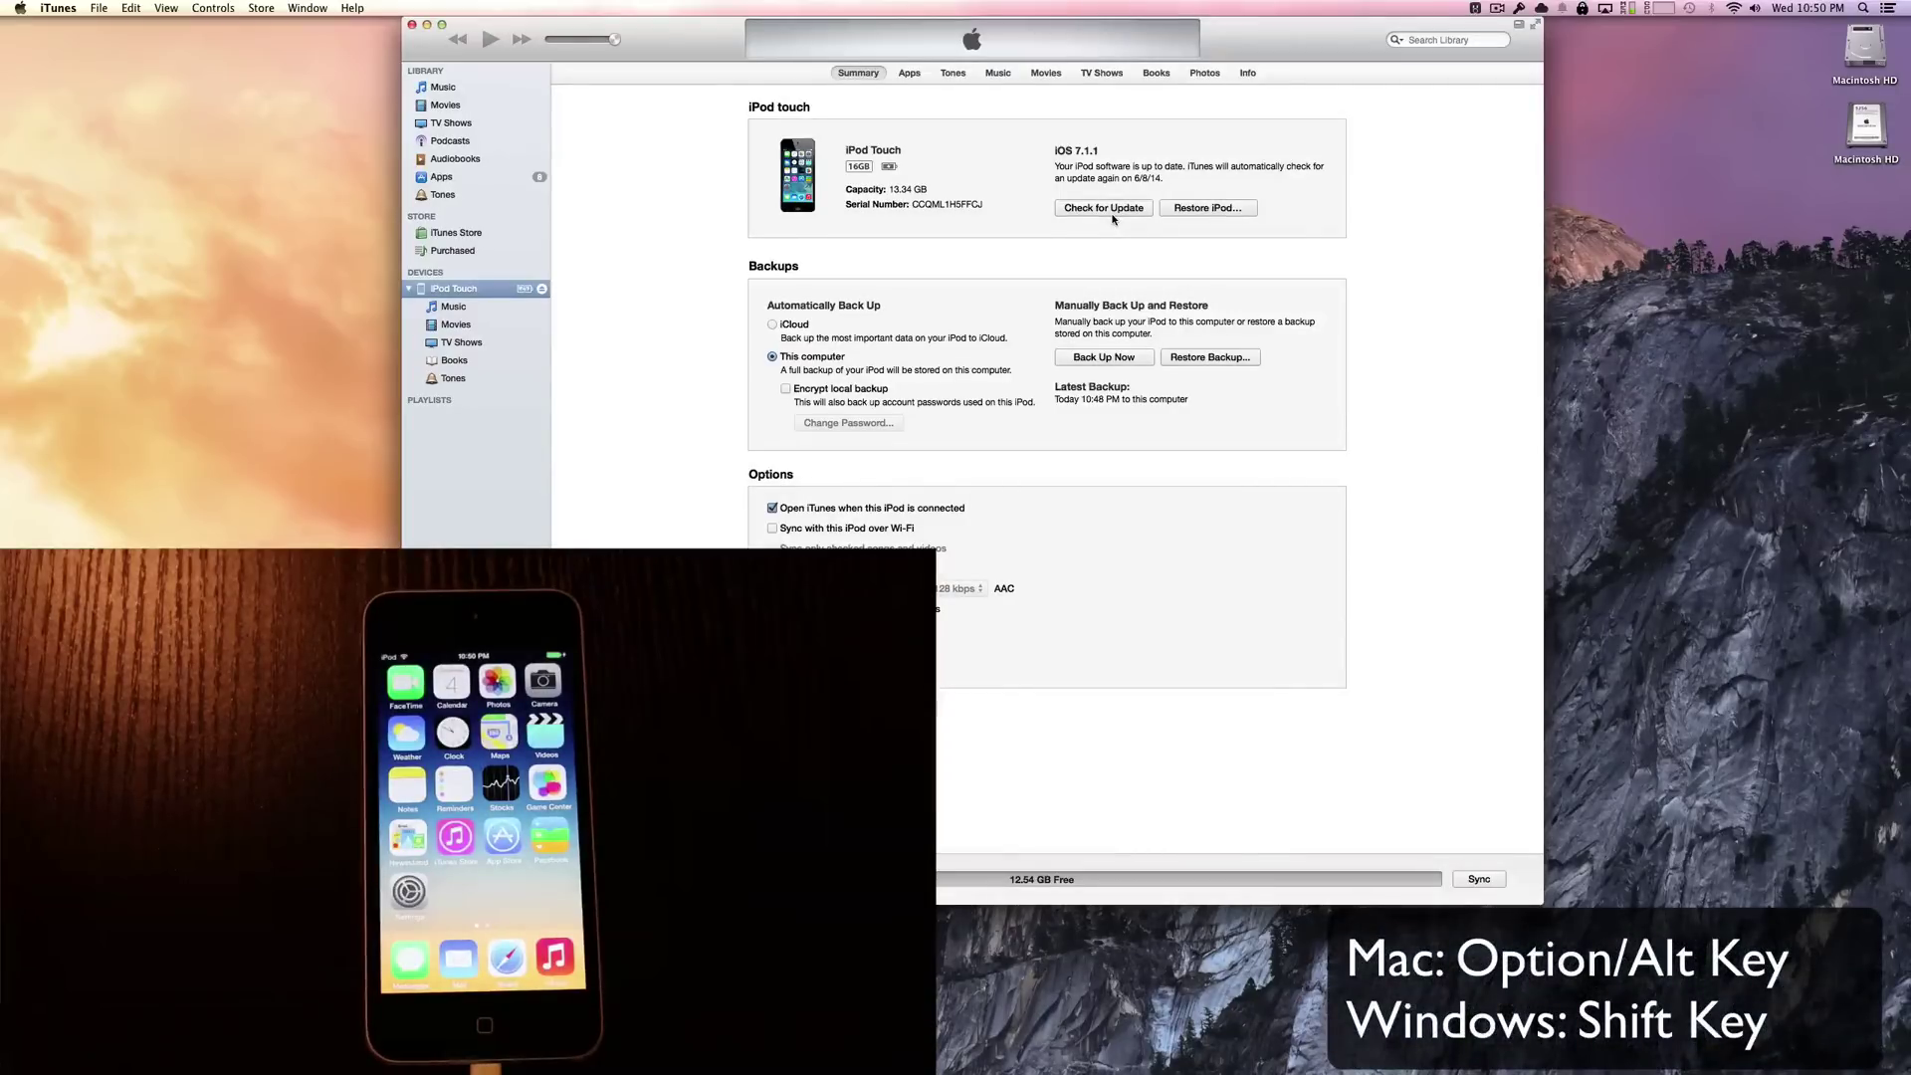
Step: Option-click Check for Update and choose Desktop > iOS 8 beta > iPod5,1_8.0_12A4265u_Restore.ipsw
{"action": "left_click", "coordinate": [1105, 209], "text": "alt"}
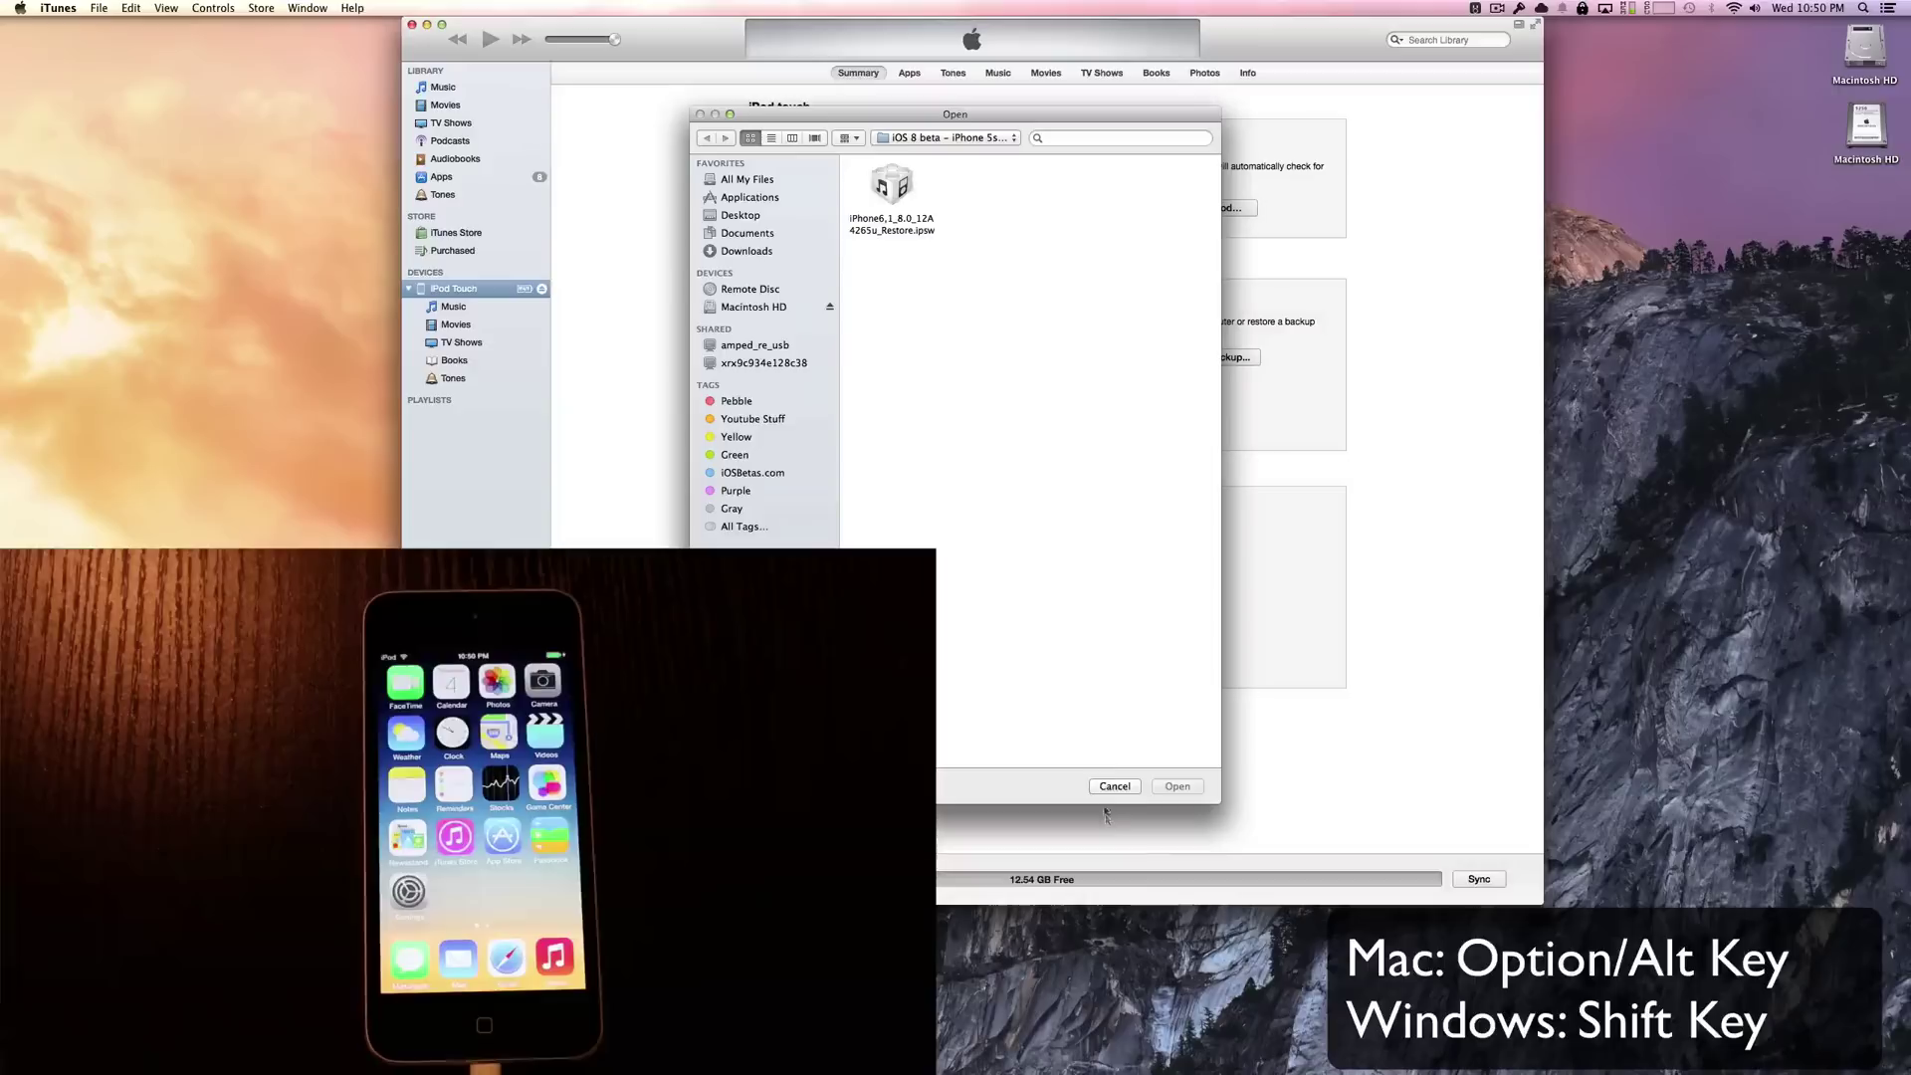
{"action": "left_click", "coordinate": [1115, 787]}
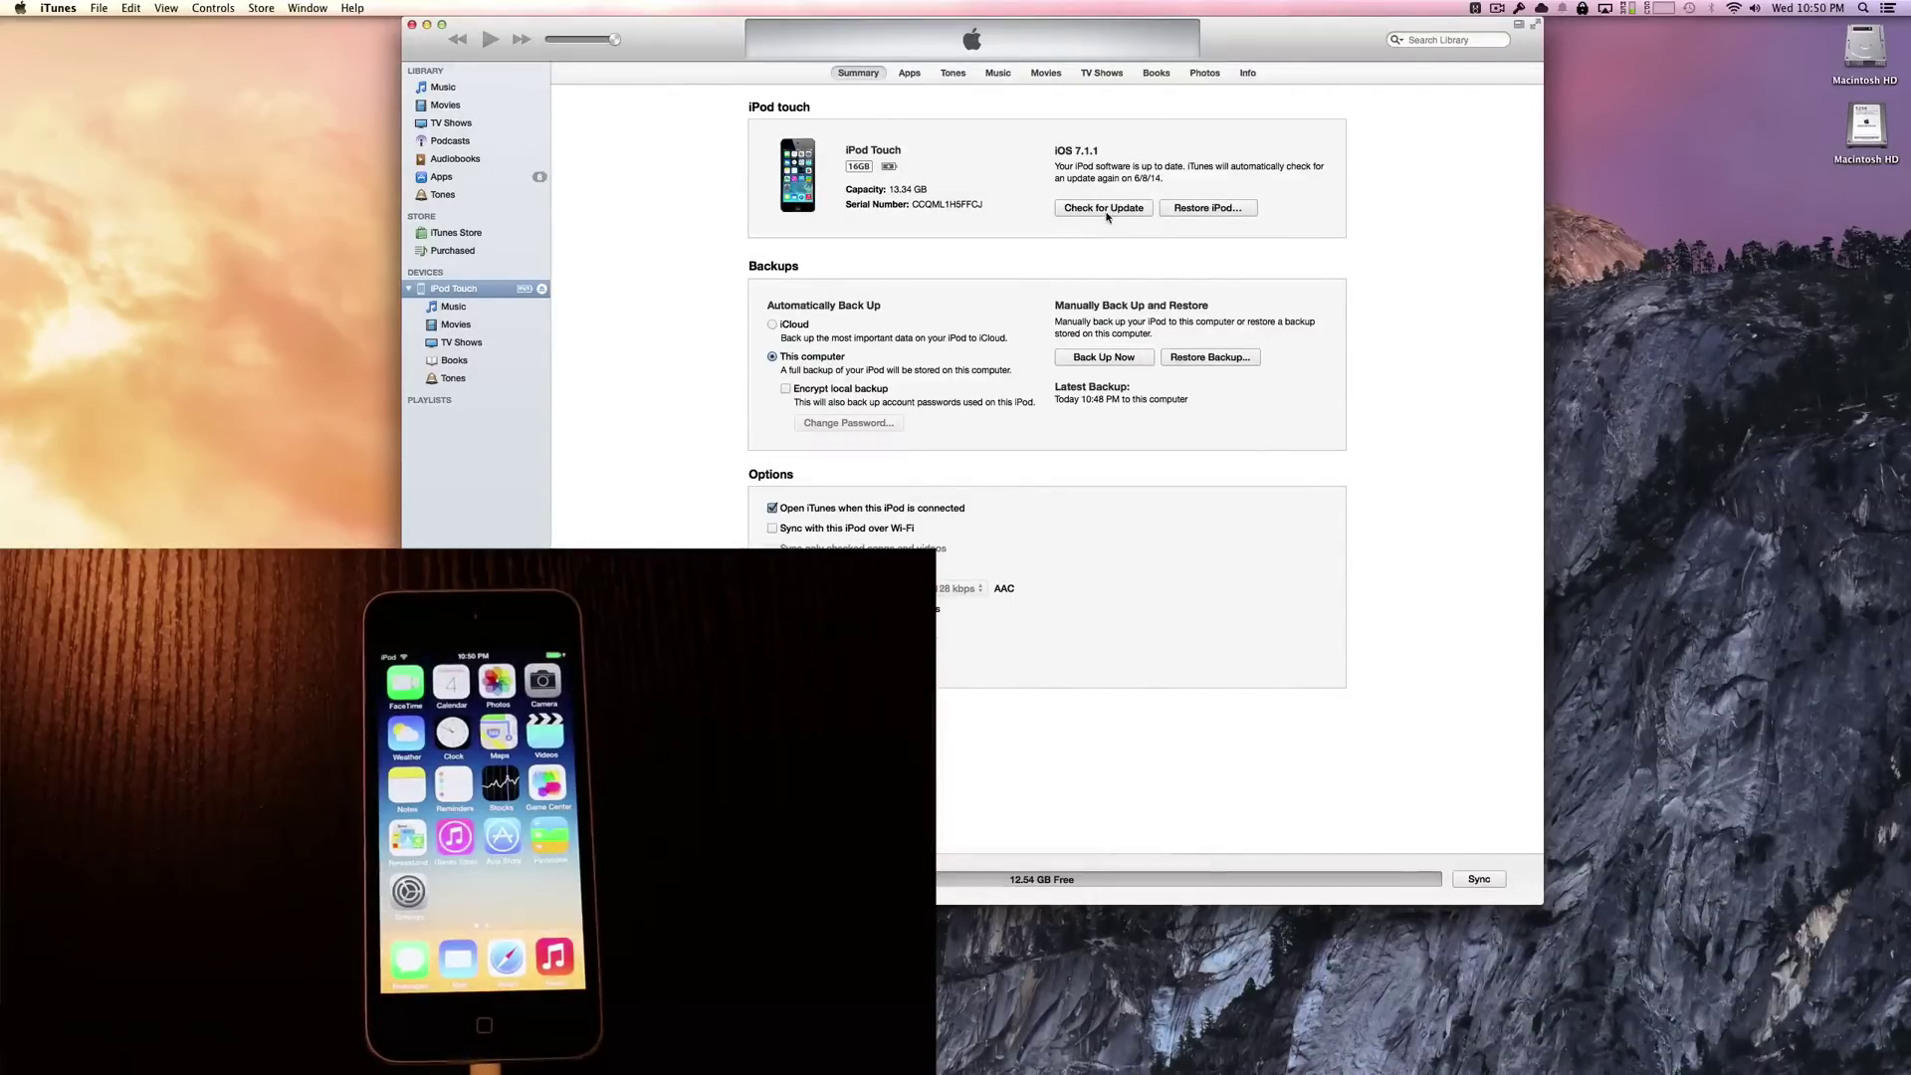
{"action": "left_click", "coordinate": [1106, 213], "text": "alt"}
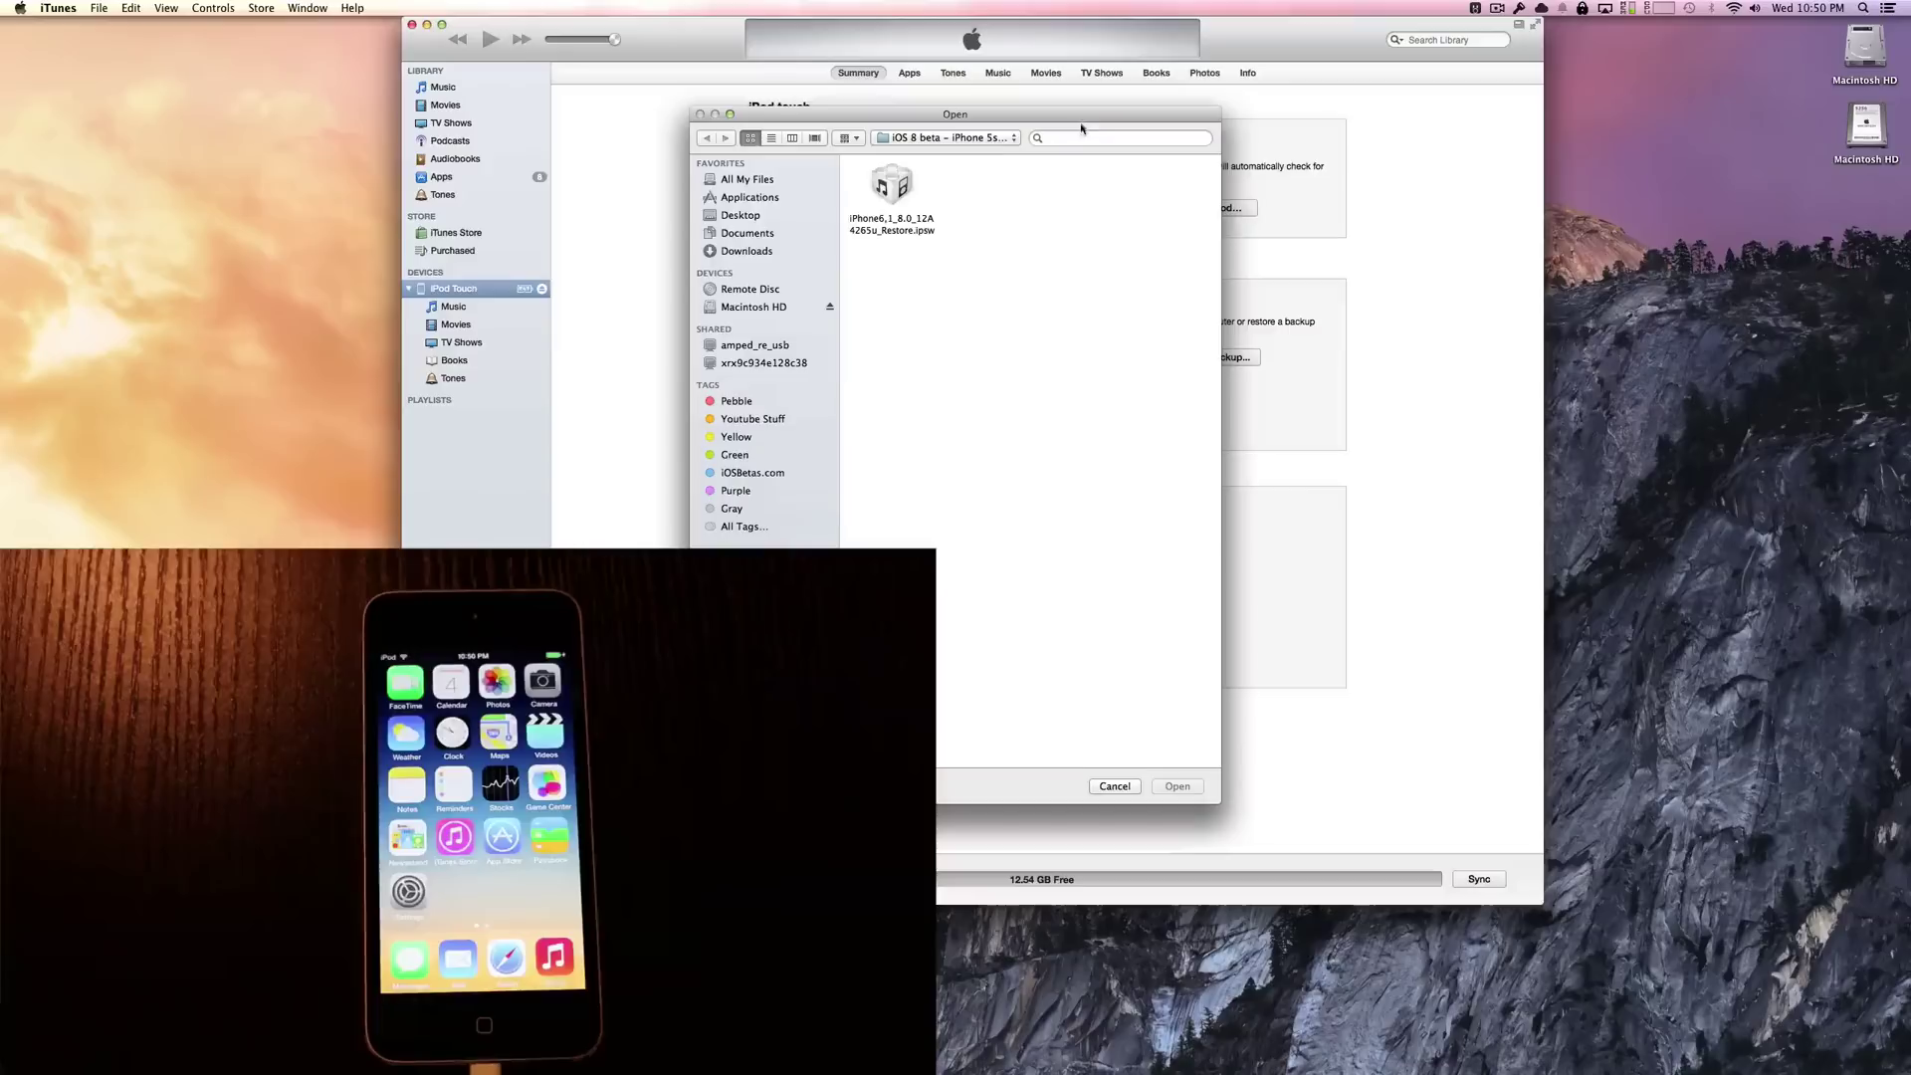
{"action": "left_click_drag", "start_coordinate": [1076, 125], "coordinate": [1390, 78]}
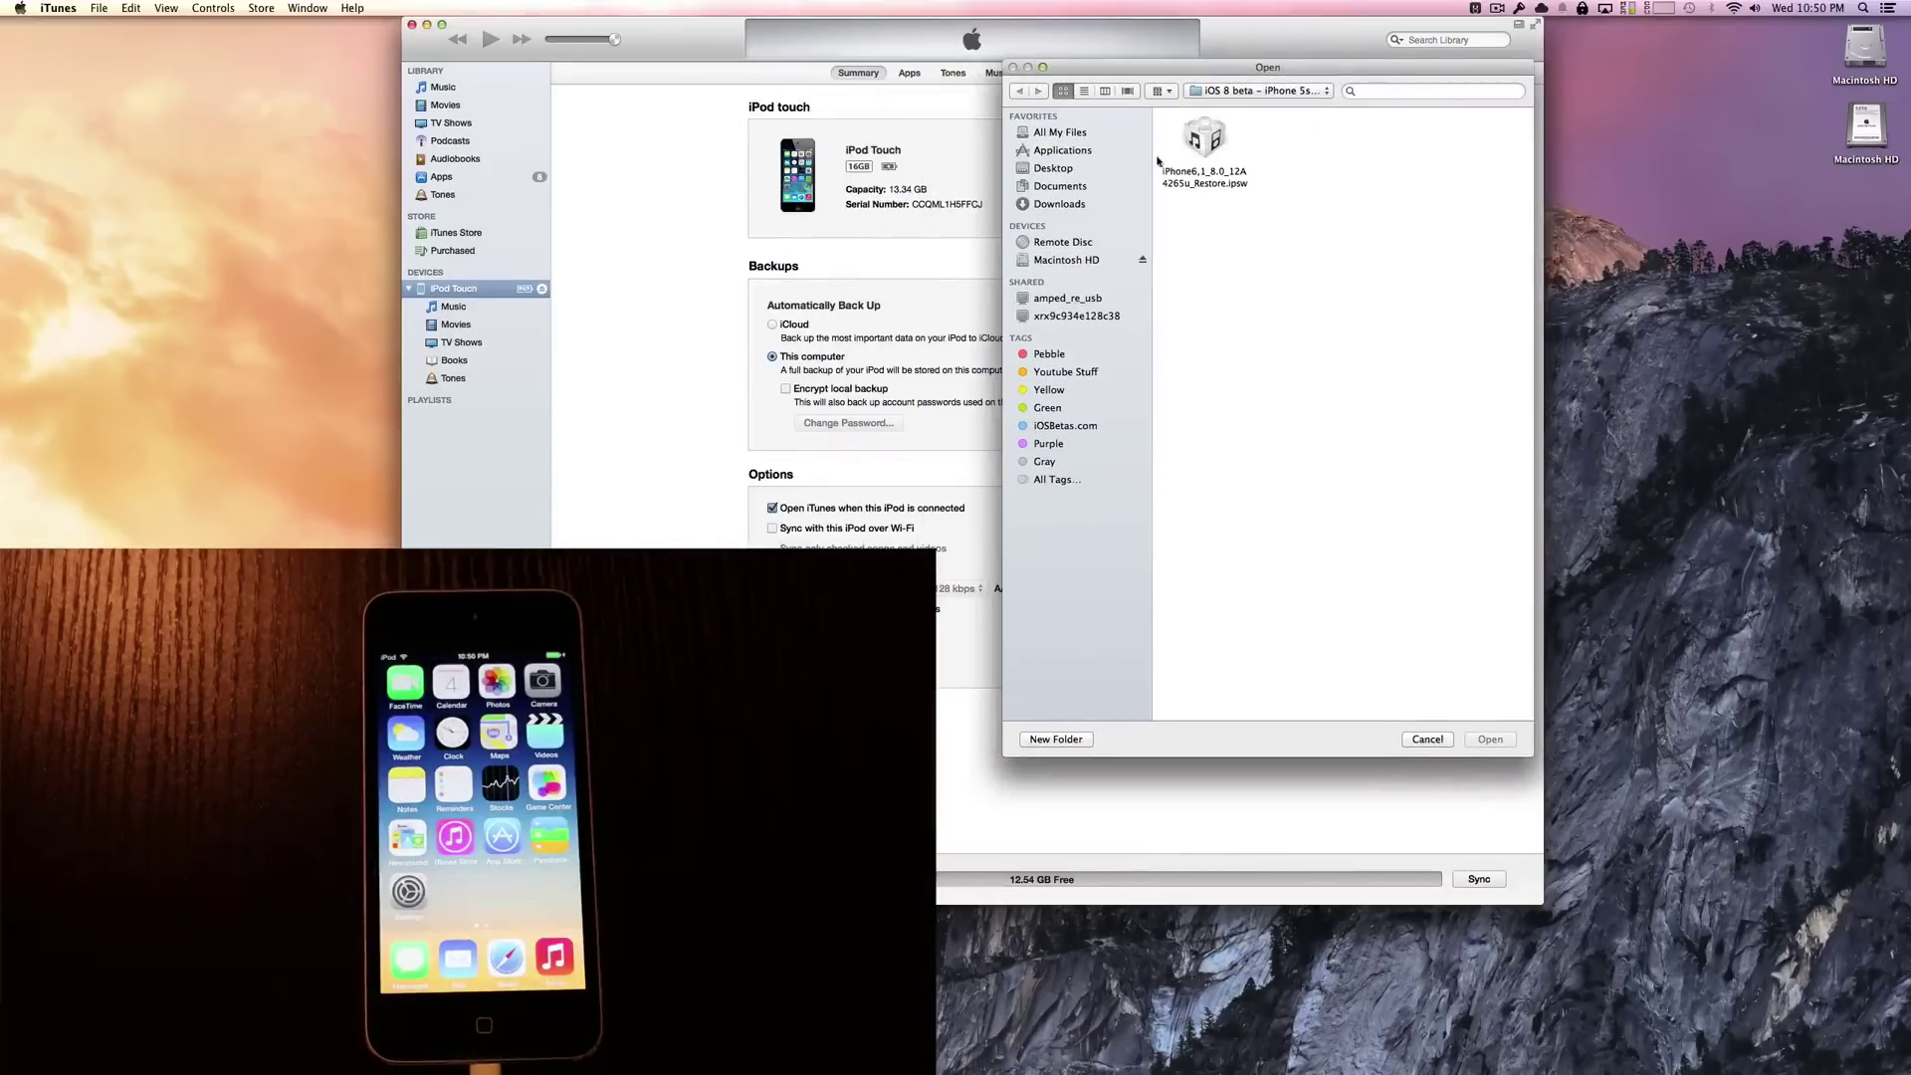
{"action": "left_click", "coordinate": [1045, 187]}
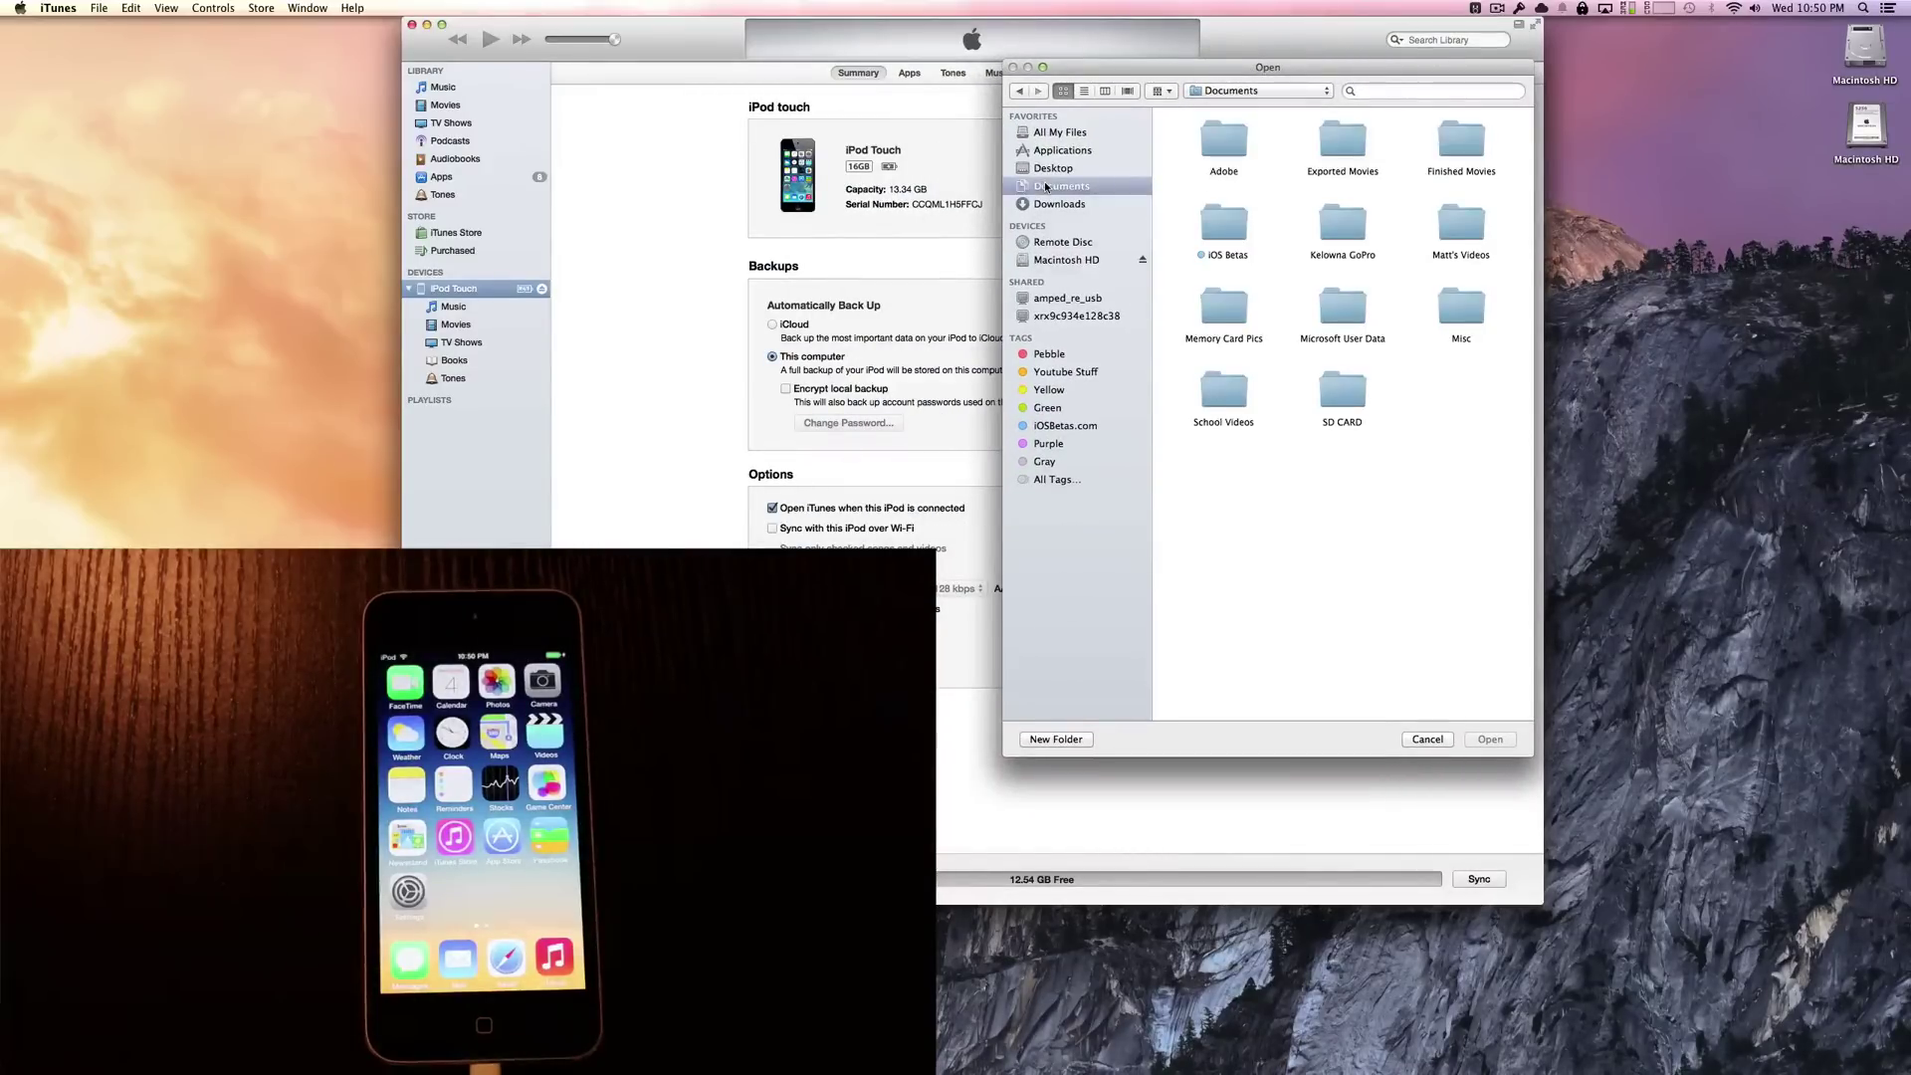
{"action": "left_click", "coordinate": [1046, 169]}
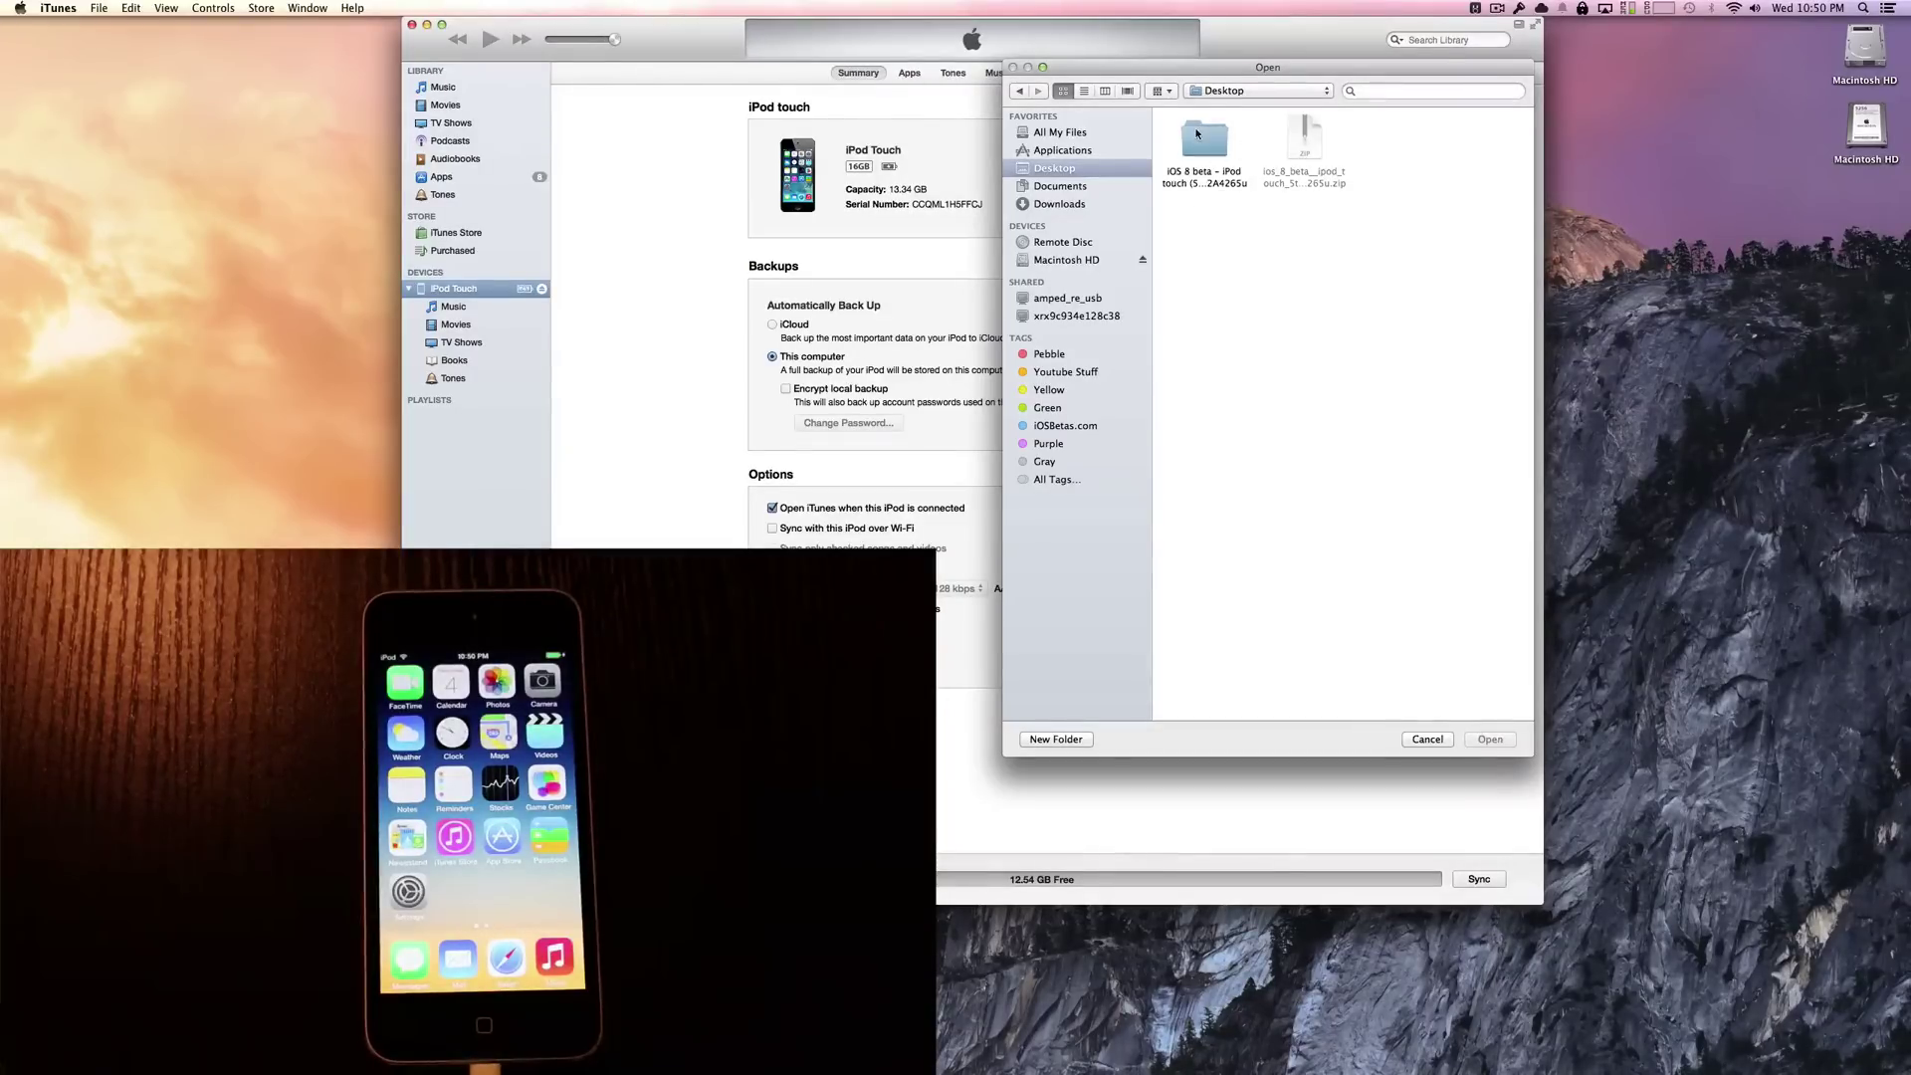
{"action": "double_click", "coordinate": [1196, 133]}
{"action": "left_click", "coordinate": [1205, 142]}
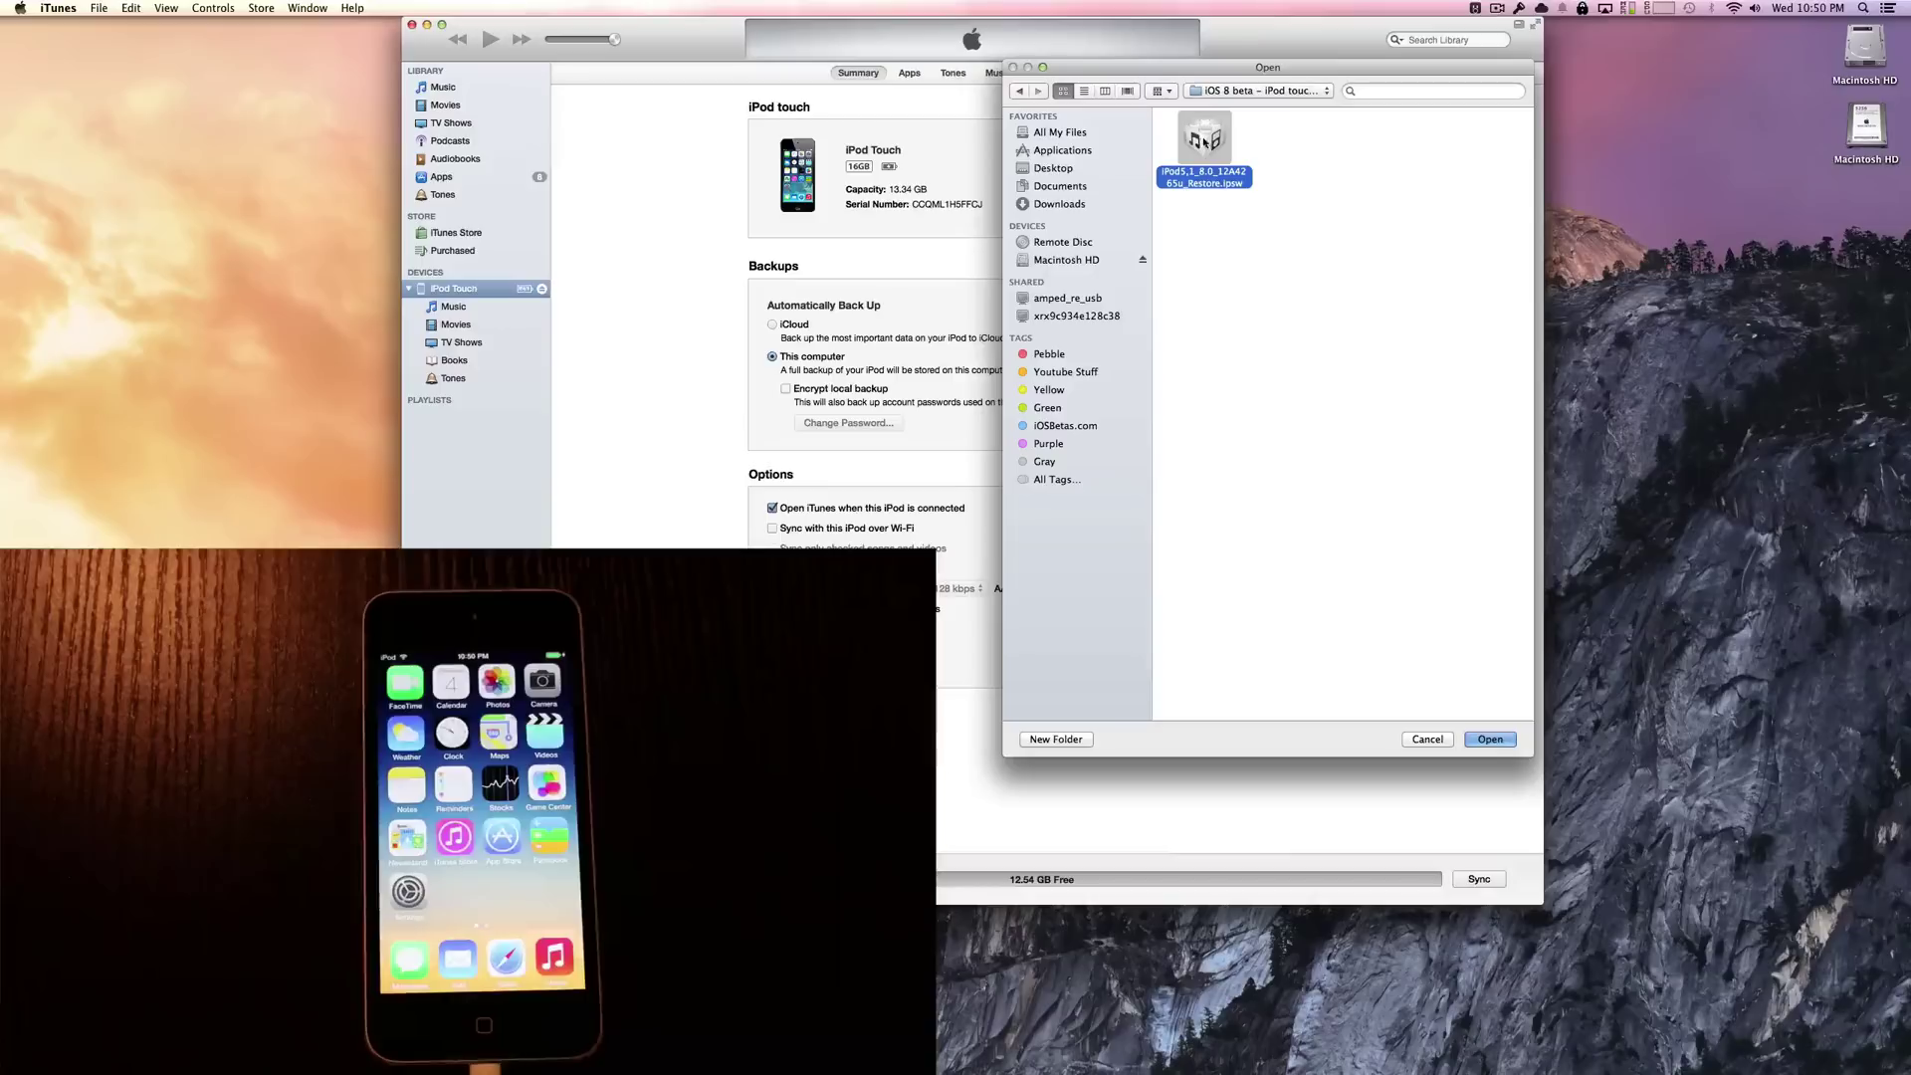
{"action": "key", "text": "Return"}
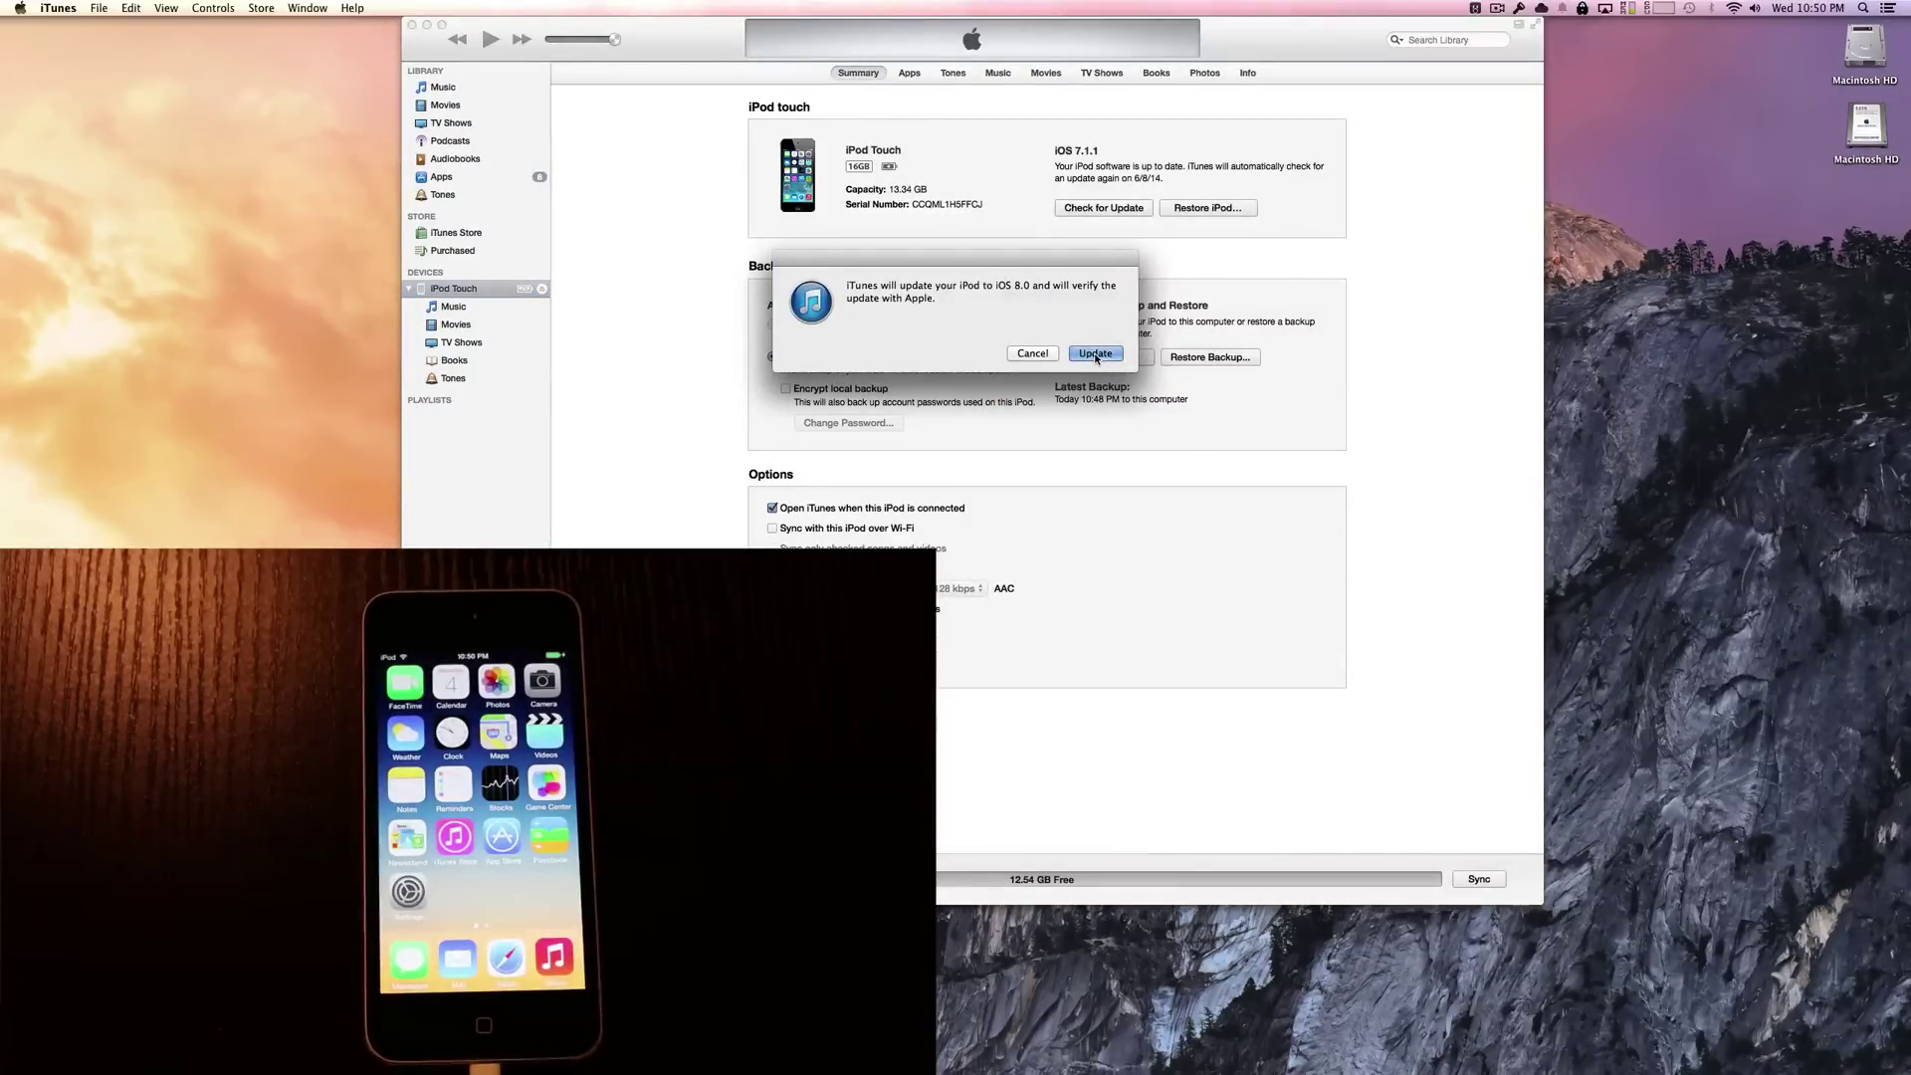
Step: Confirm the update so iTunes installs iOS 8.0 on the iPod touch
{"action": "left_click", "coordinate": [1096, 355]}
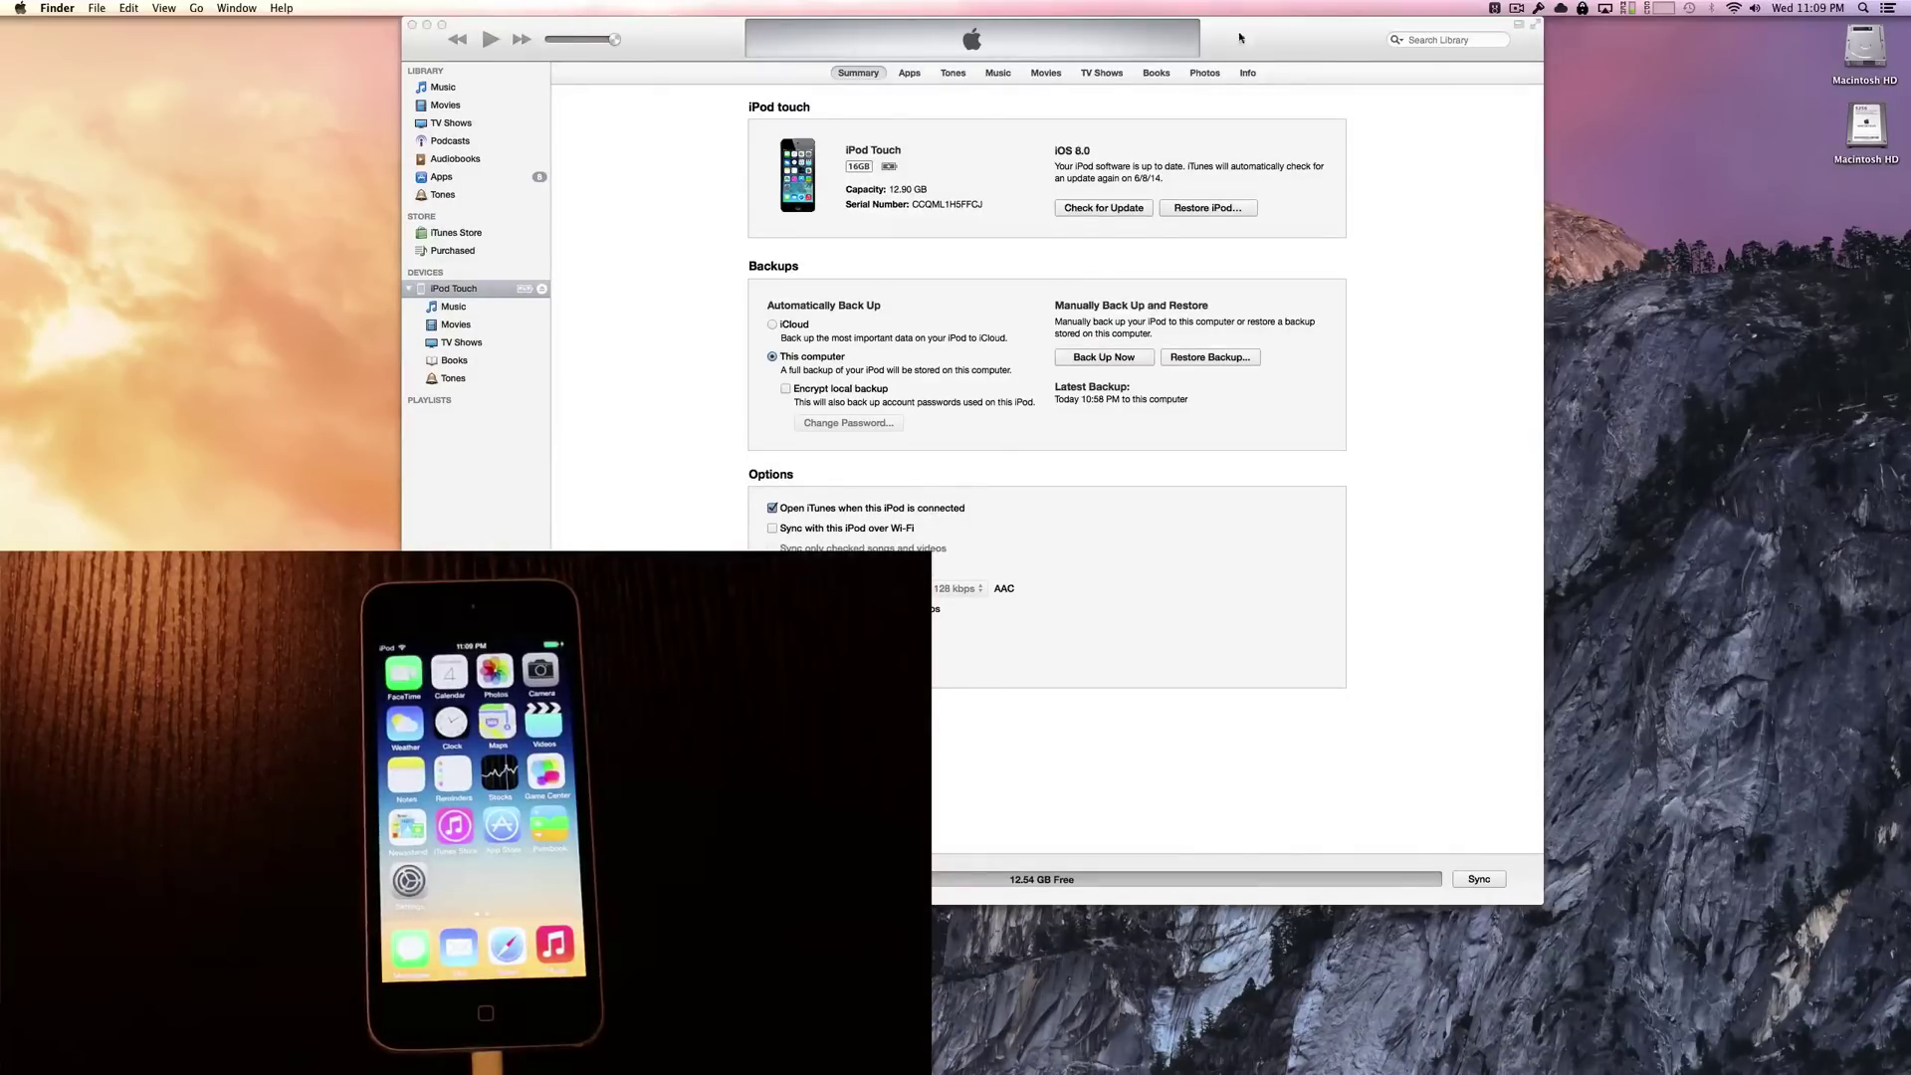
{"action": "left_click_drag", "start_coordinate": [1240, 38], "coordinate": [1231, 371]}
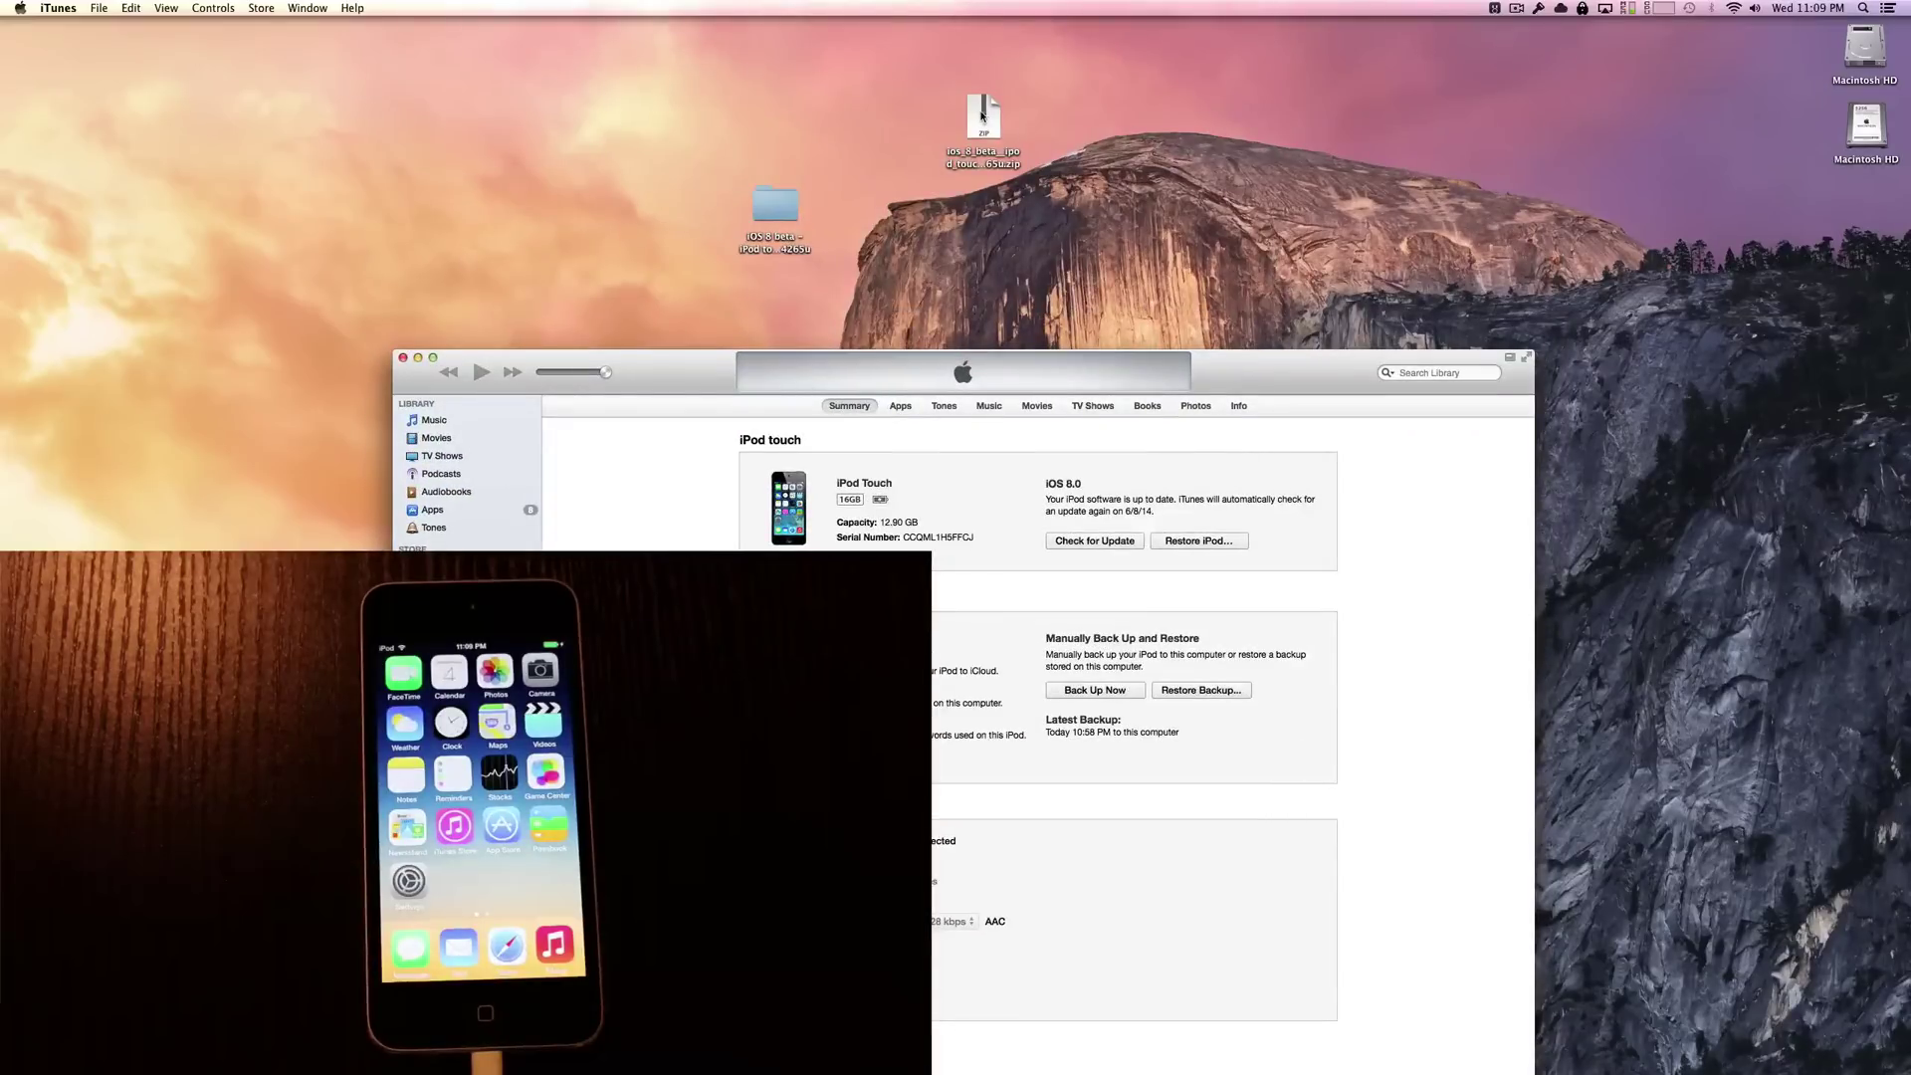
{"action": "left_click_drag", "start_coordinate": [1252, 376], "coordinate": [1249, 43]}
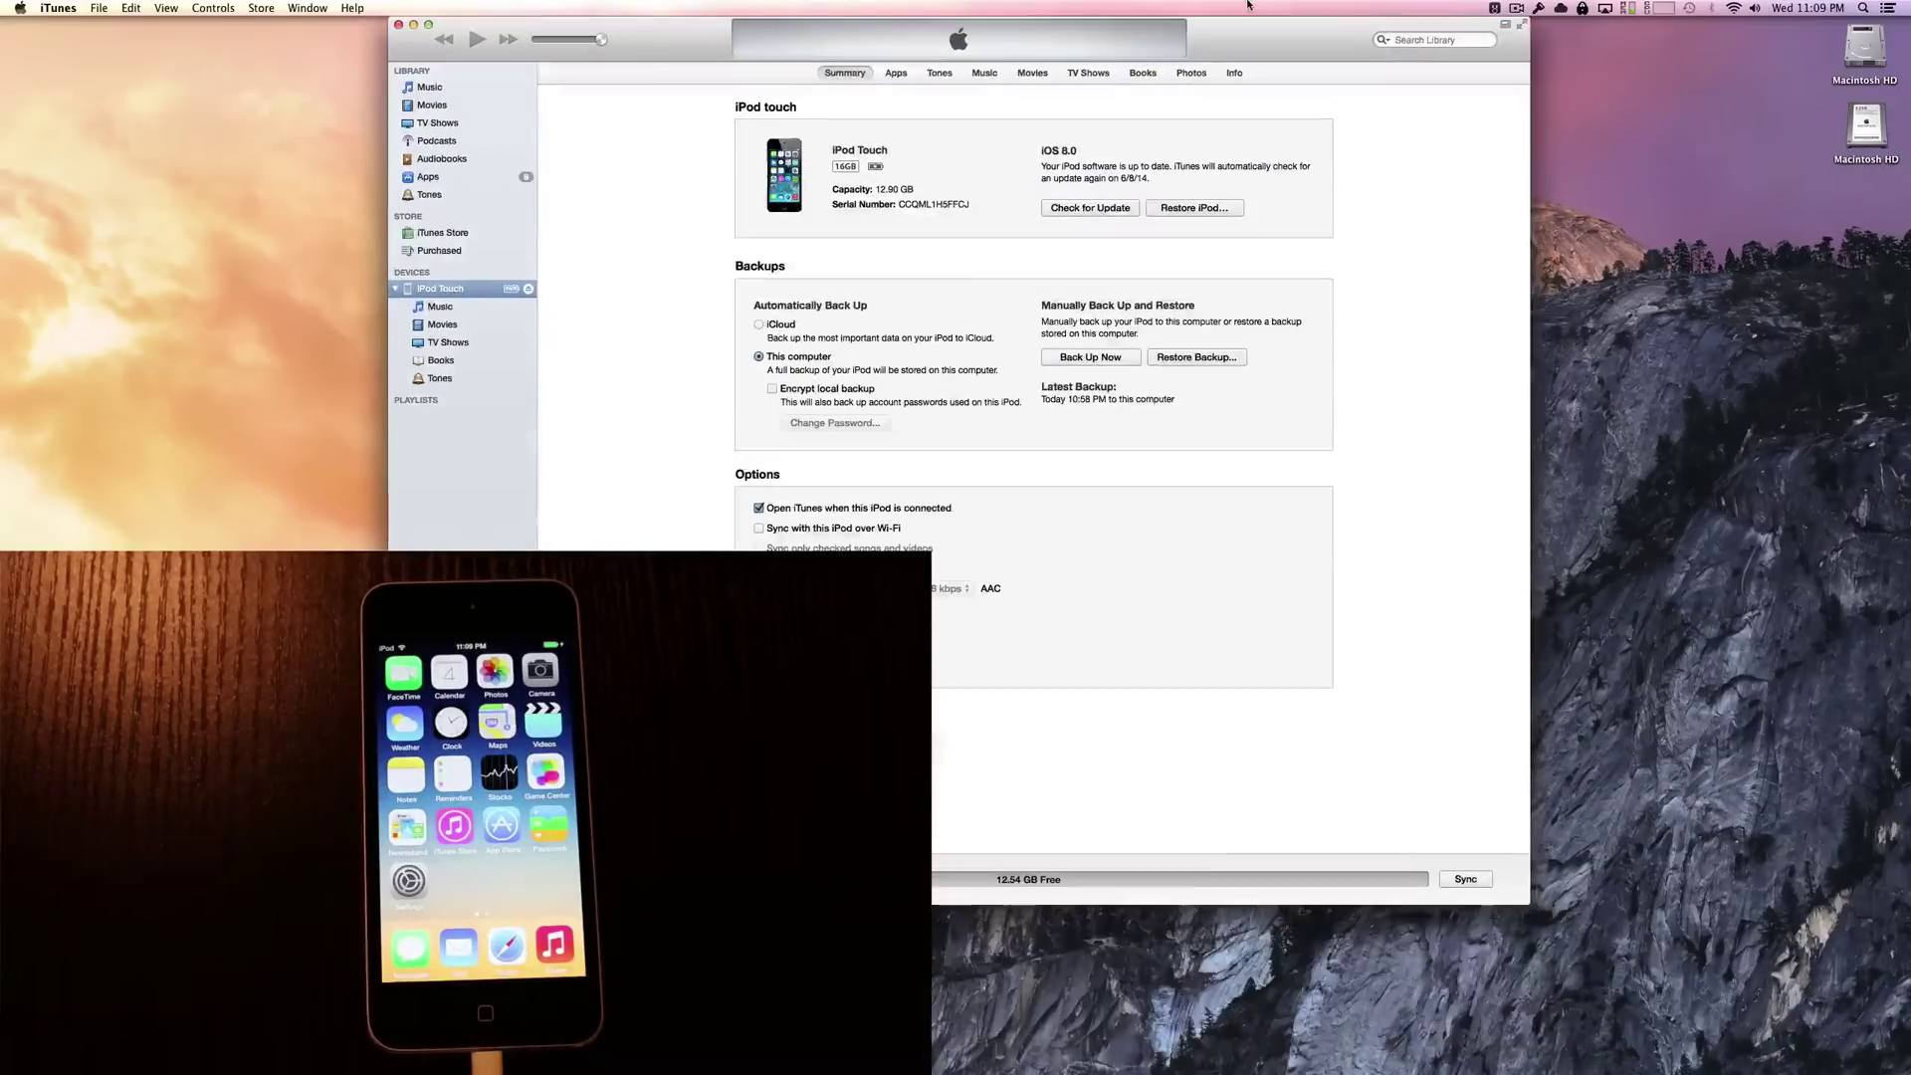